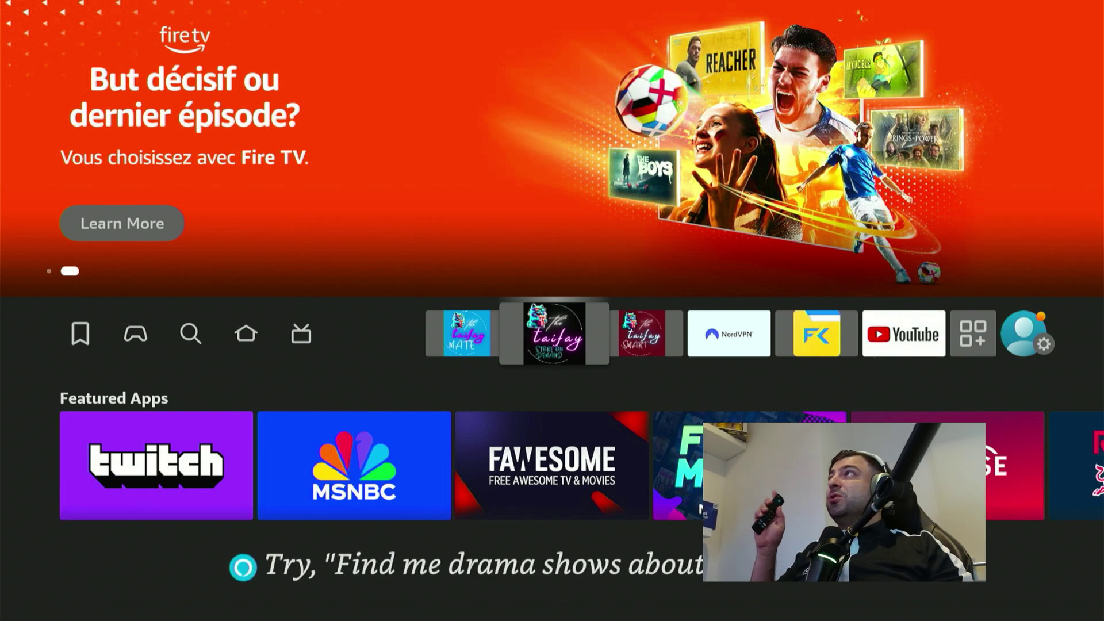
Unlock developer options by repeatedly selecting the device name on My Fire TV's About page
{"action": "key", "text": "Right"}
{"action": "key", "text": "Right"}
{"action": "key", "text": "Right"}
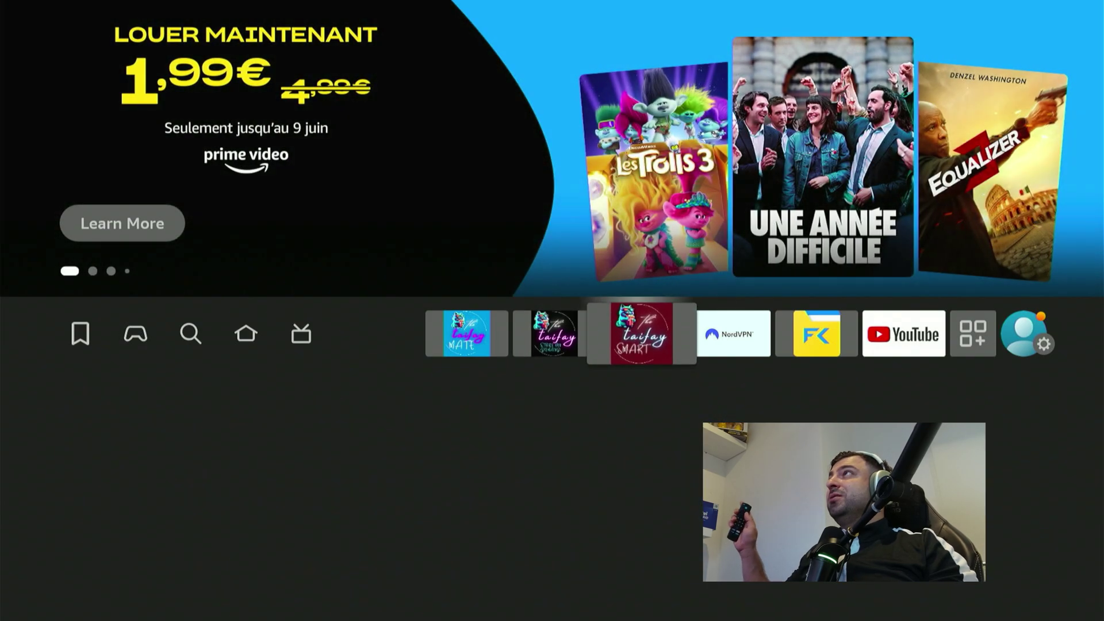
{"action": "key", "text": "Right"}
{"action": "key", "text": "Right"}
{"action": "key", "text": "Right"}
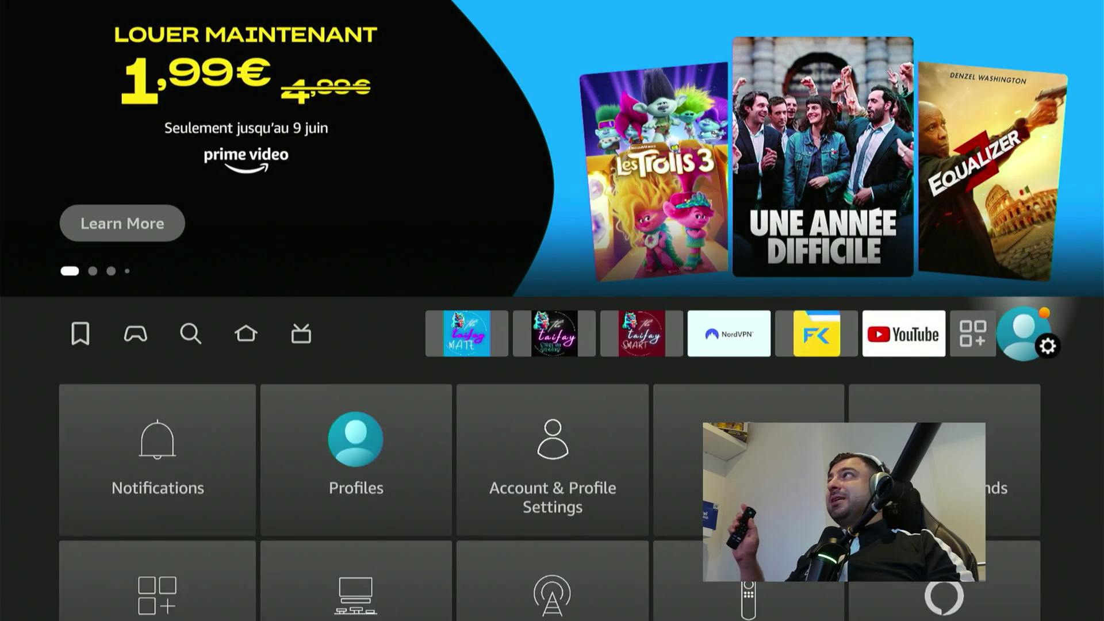
{"action": "key", "text": "Down"}
{"action": "key", "text": "Down"}
{"action": "key", "text": "Down"}
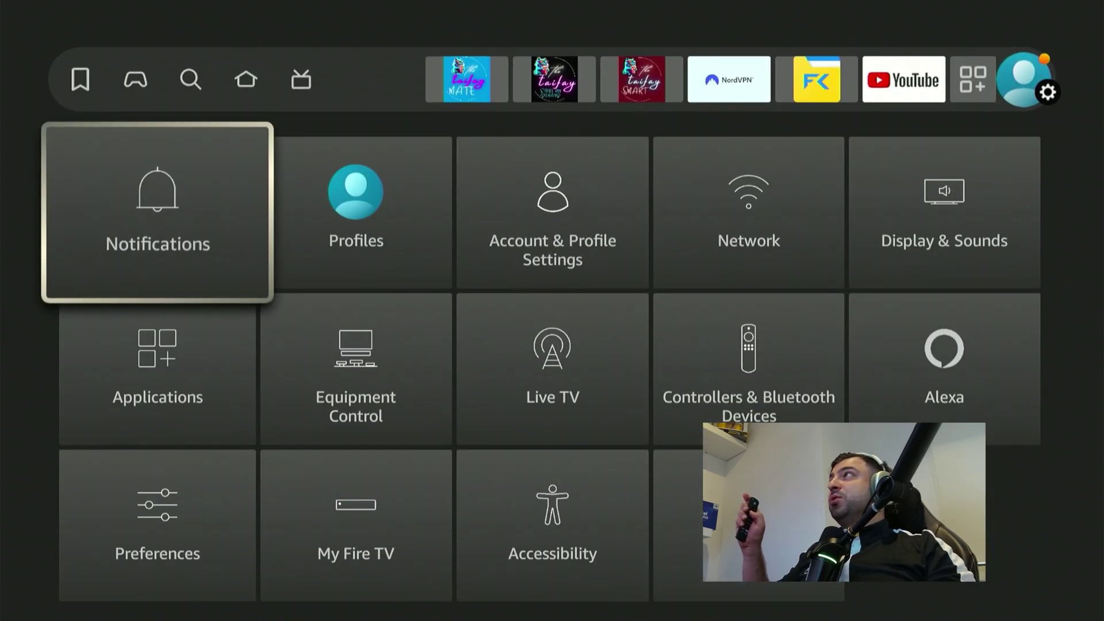
{"action": "key", "text": "Right"}
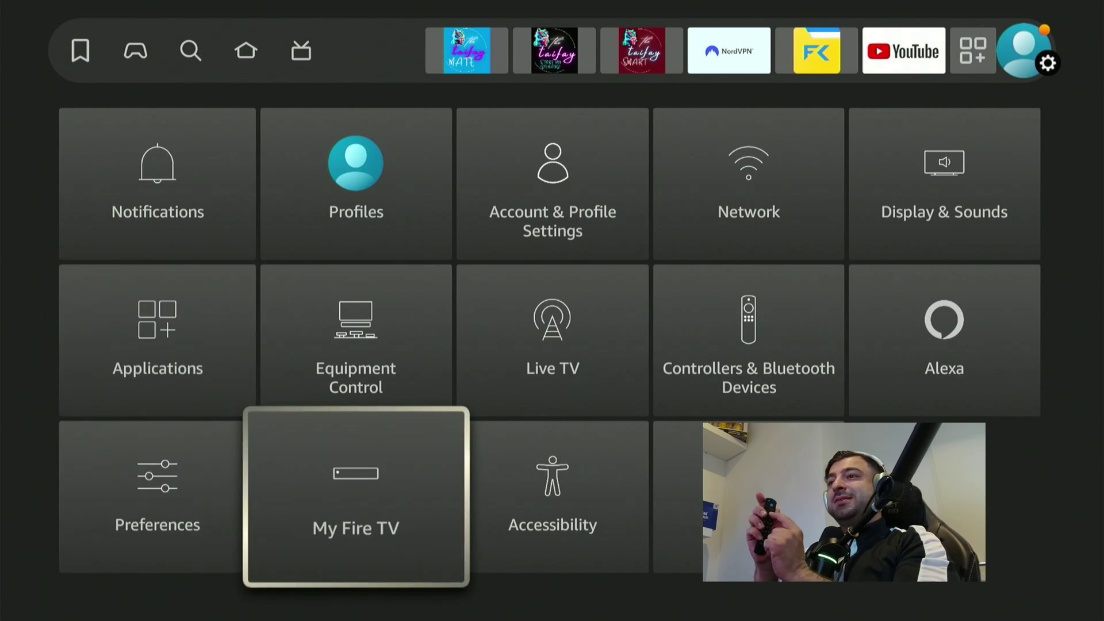
{"action": "key", "text": "Return"}
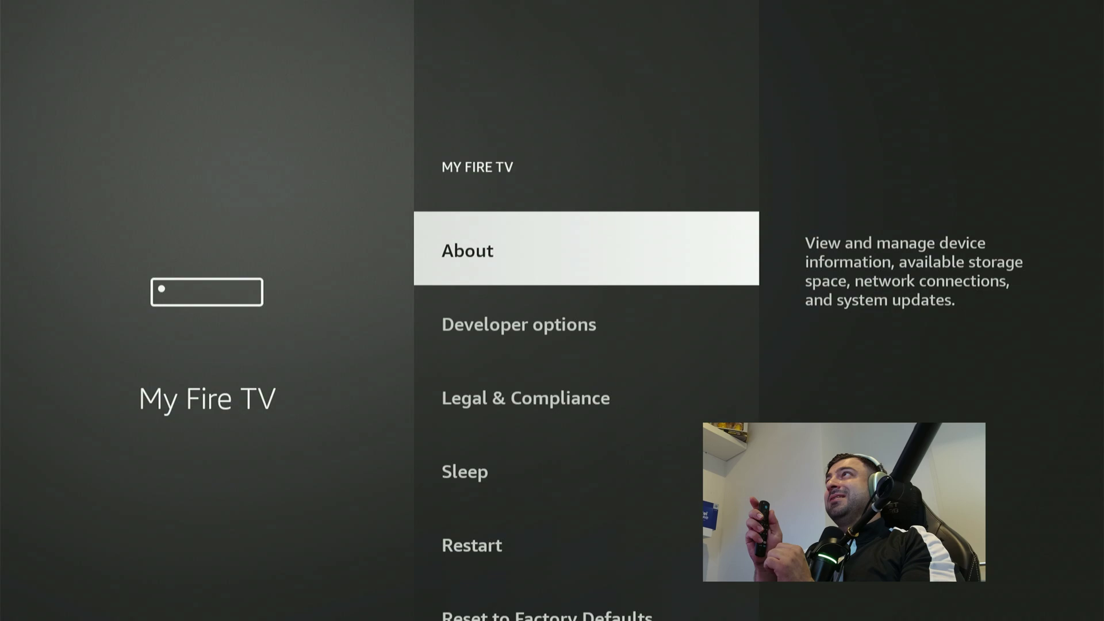
{"action": "key", "text": "Return"}
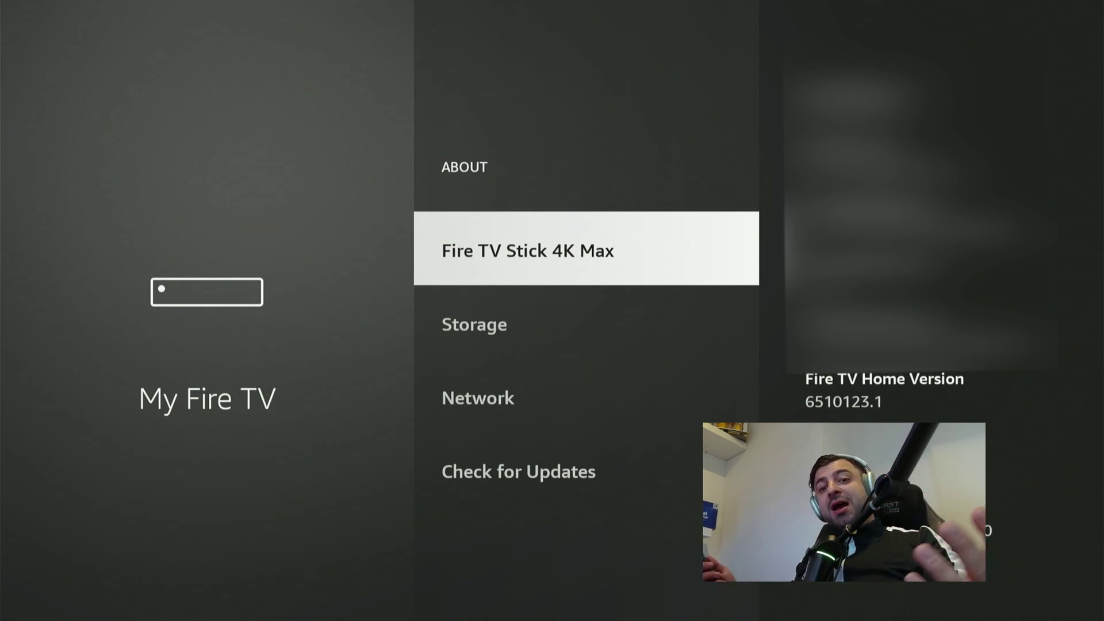
{"action": "key", "text": "Return"}
{"action": "key", "text": "Return"}
{"action": "key", "text": "Return"}
{"action": "key", "text": "Return"}
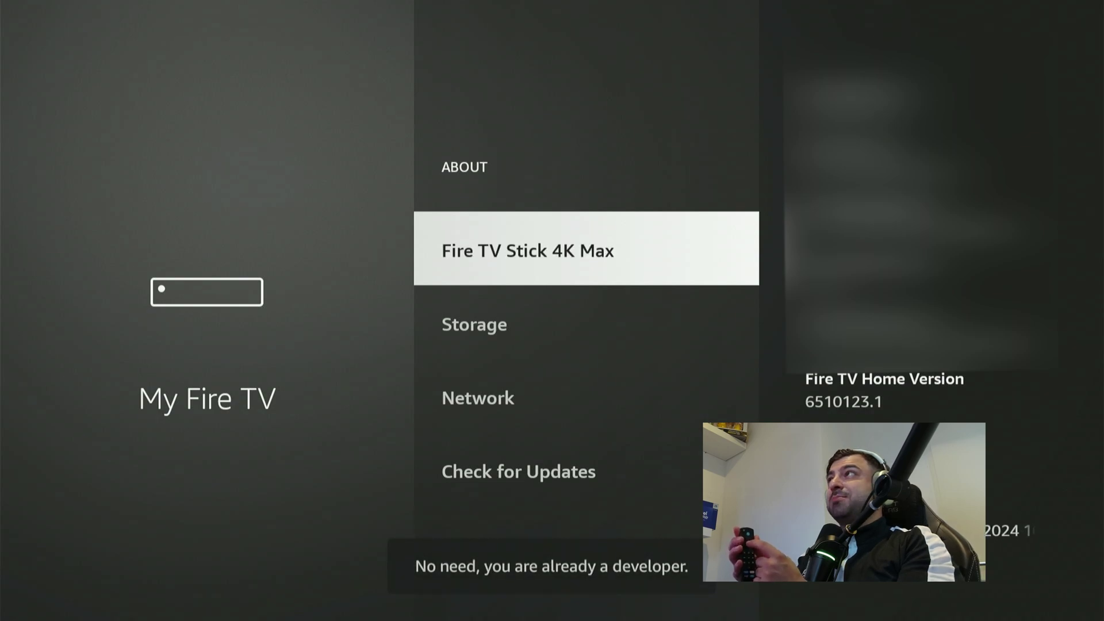
{"action": "key", "text": "Return"}
{"action": "key", "text": "Return"}
{"action": "key", "text": "Return"}
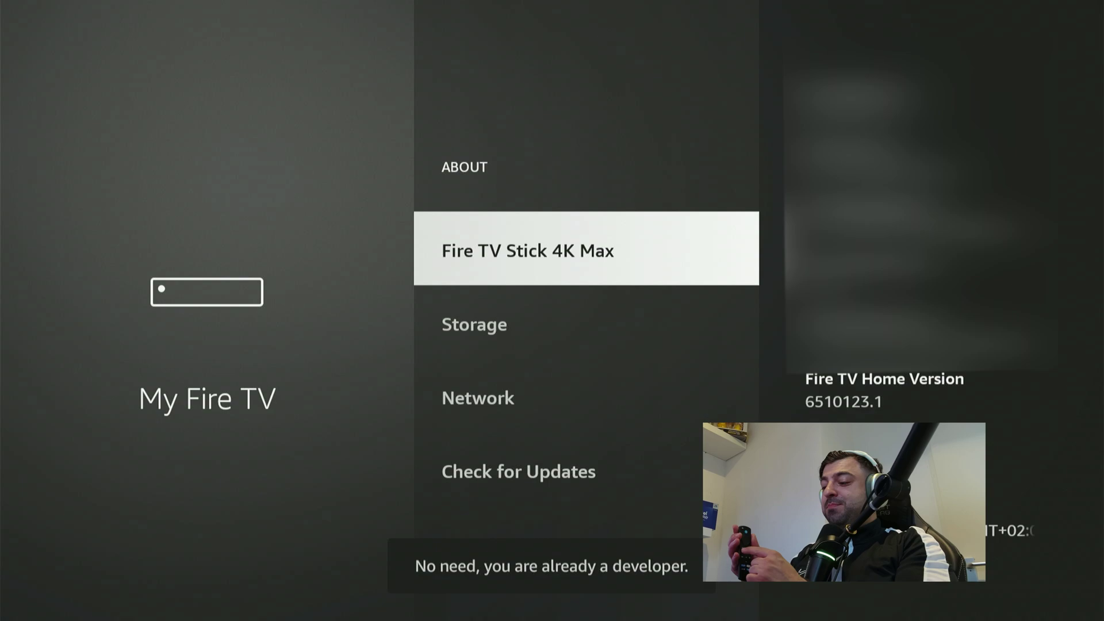
{"action": "key", "text": "Escape"}
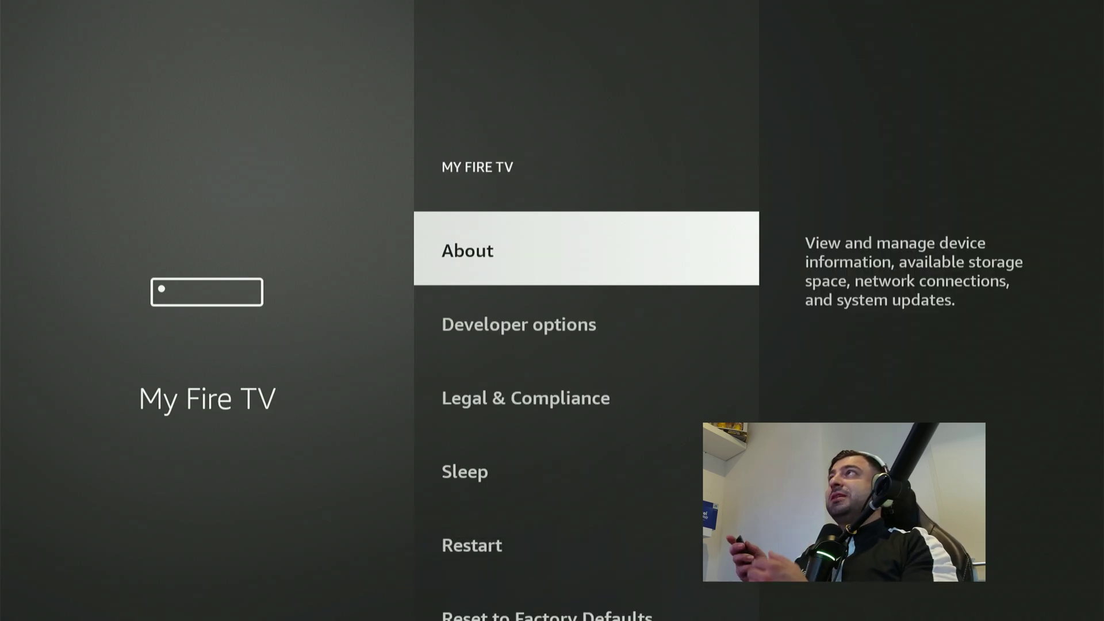
{"action": "key", "text": "Down"}
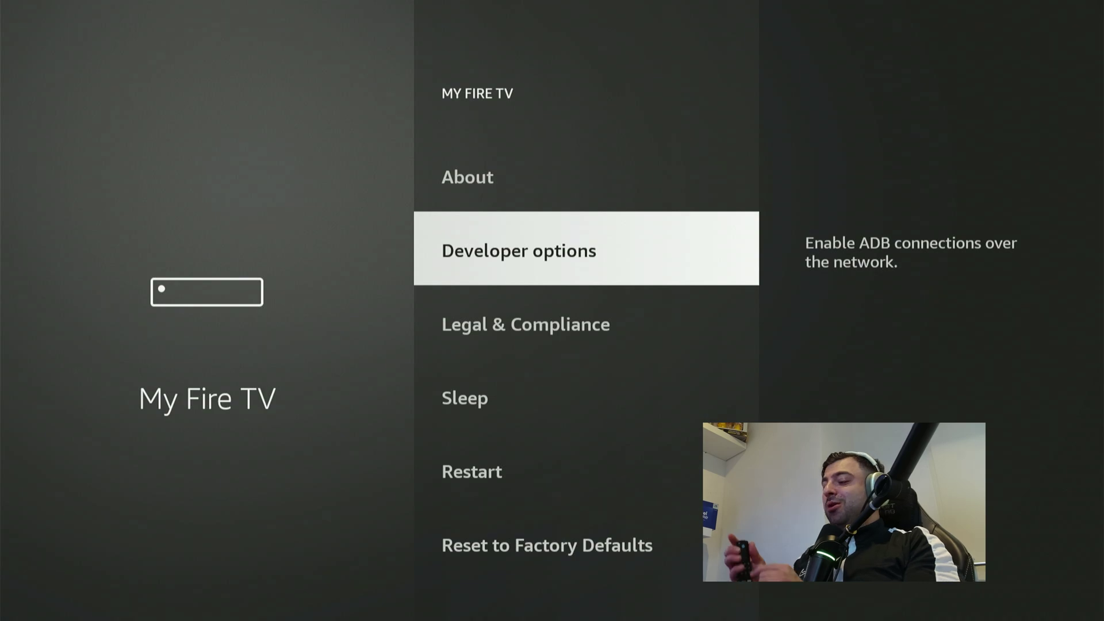
Search Find for 'D' and highlight the Downloader suggestion
{"action": "key", "text": "Home"}
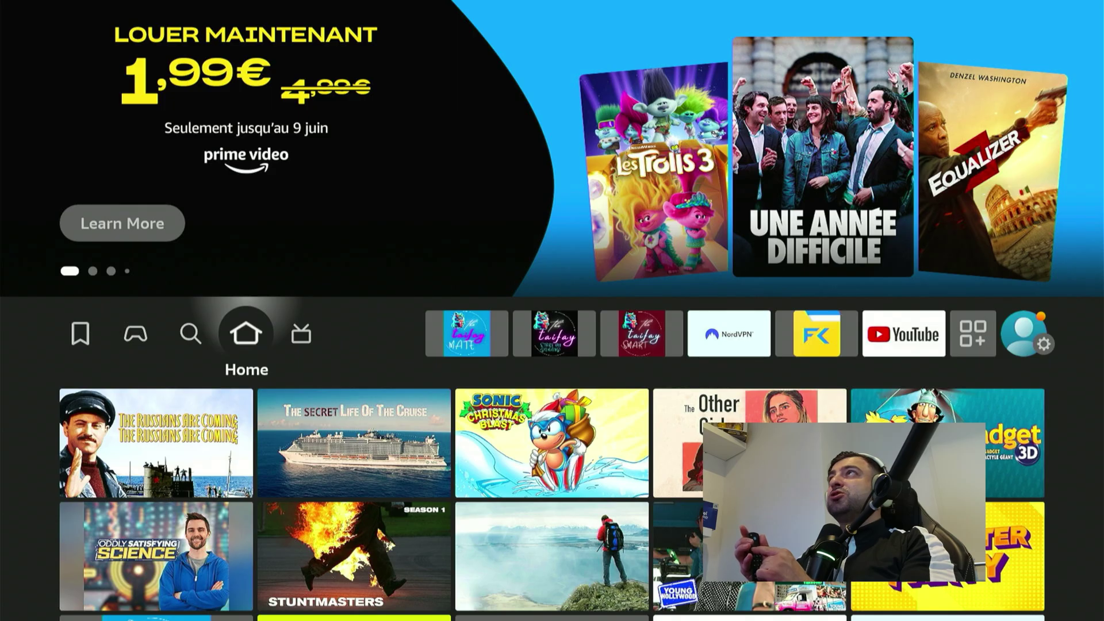
{"action": "key", "text": "Left"}
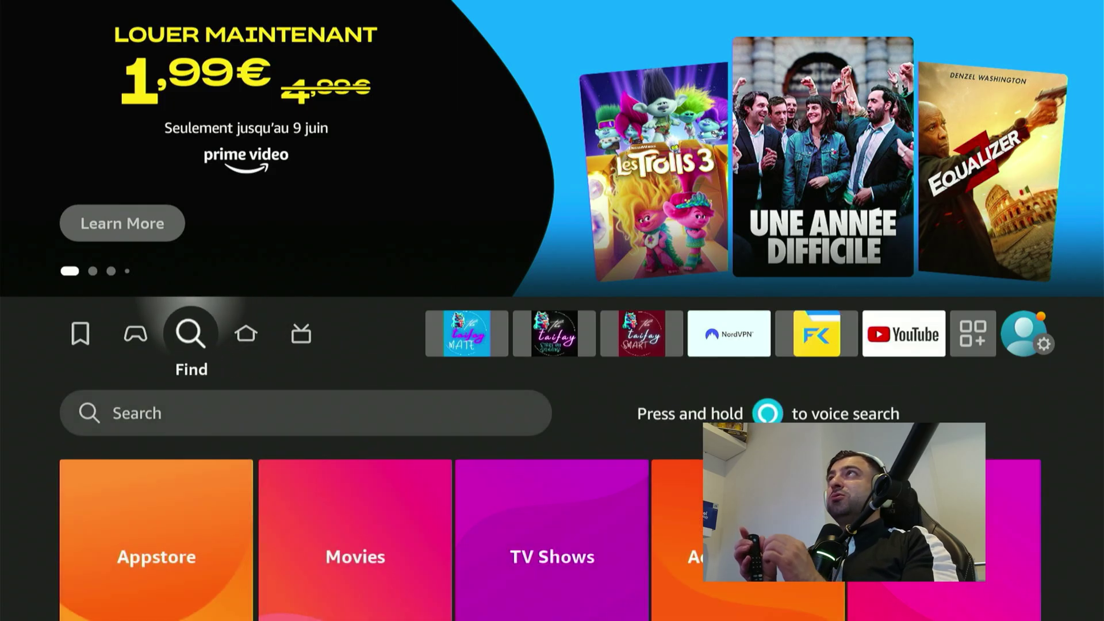
{"action": "key", "text": "Down"}
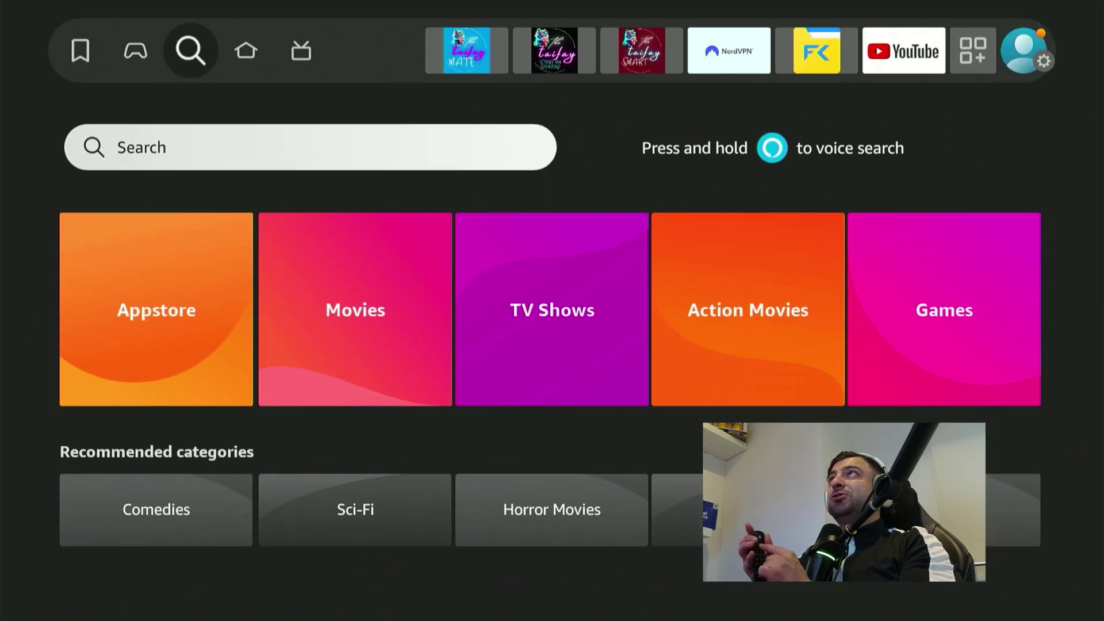
{"action": "key", "text": "Return"}
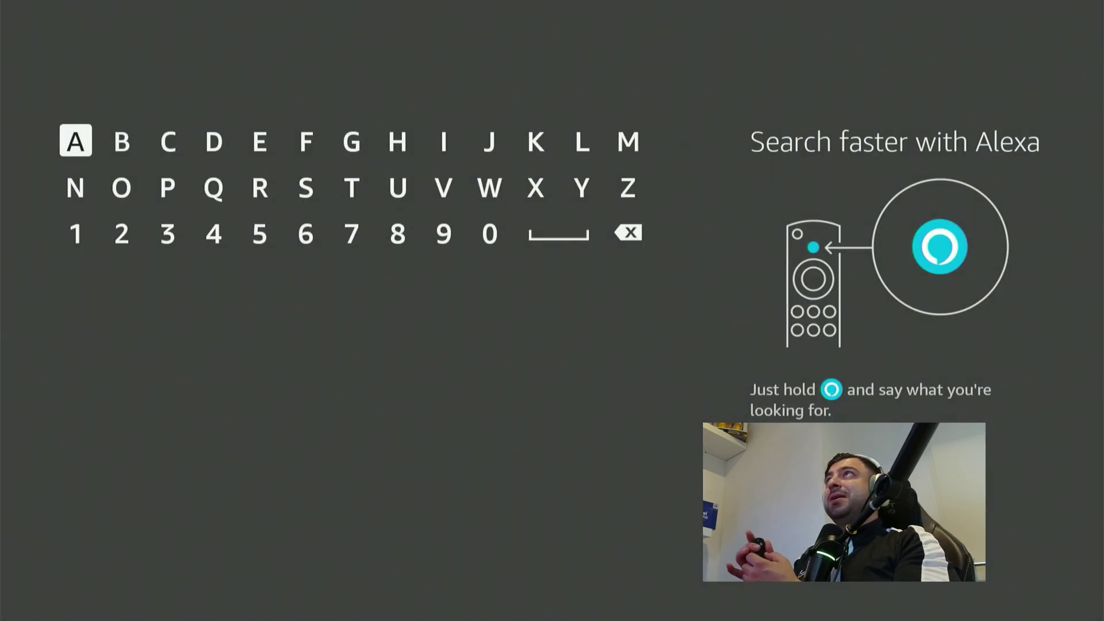
{"action": "key", "text": "Right"}
{"action": "key", "text": "Right"}
{"action": "key", "text": "Right"}
{"action": "key", "text": "Return"}
{"action": "key", "text": "Down"}
{"action": "key", "text": "Down"}
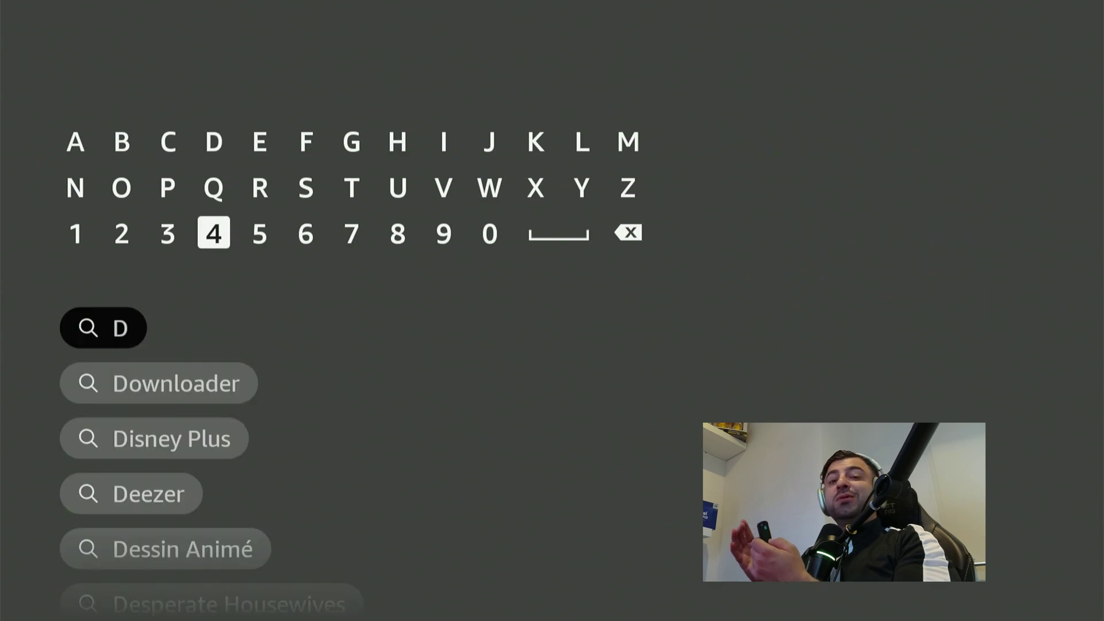
{"action": "key", "text": "Down"}
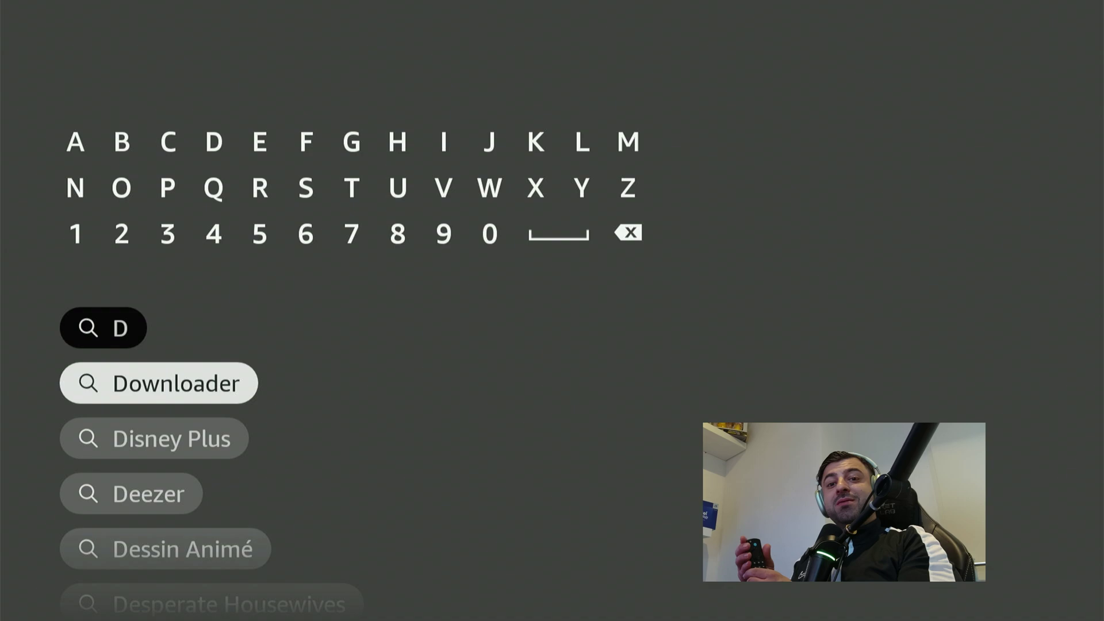
Install Downloader from its store page, launch it, grant file access and dismiss the welcome message
{"action": "key", "text": "Return"}
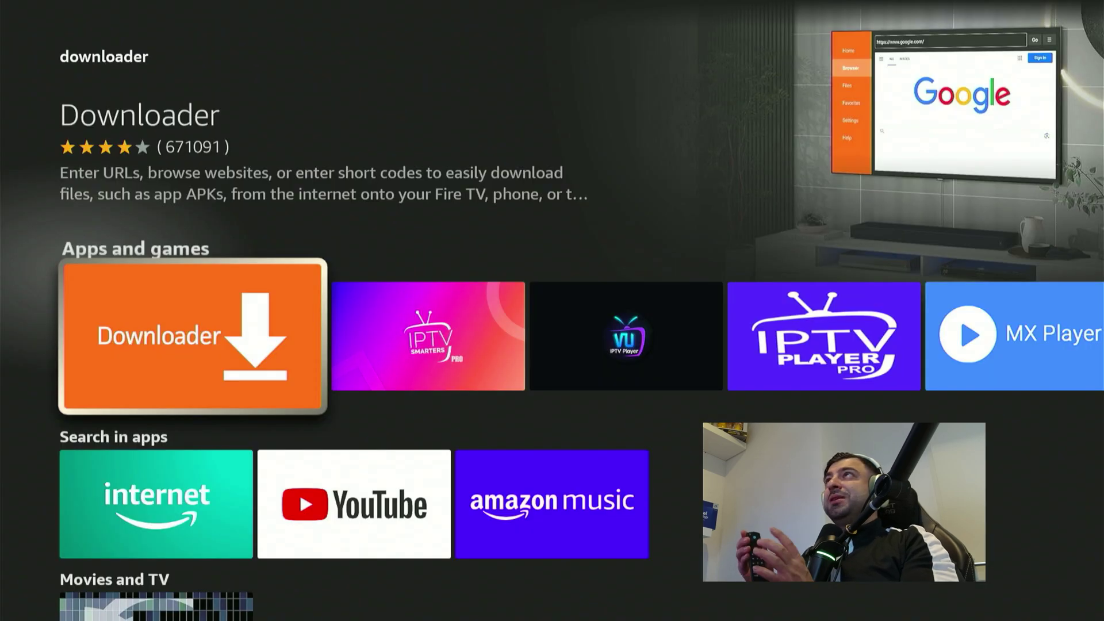
{"action": "key", "text": "Return"}
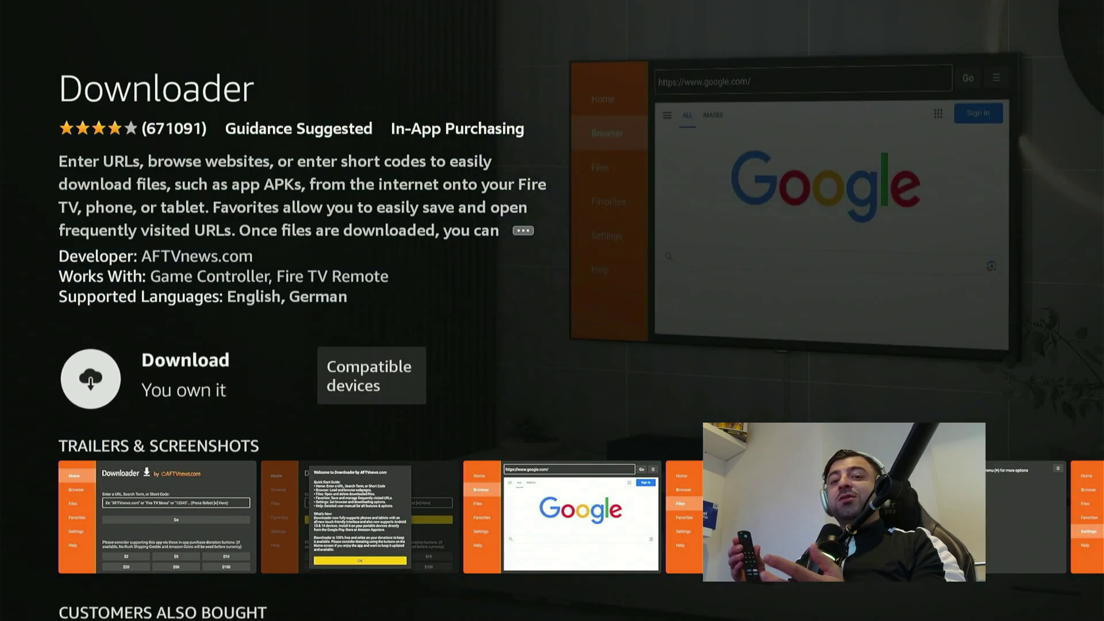
{"action": "key", "text": "Return"}
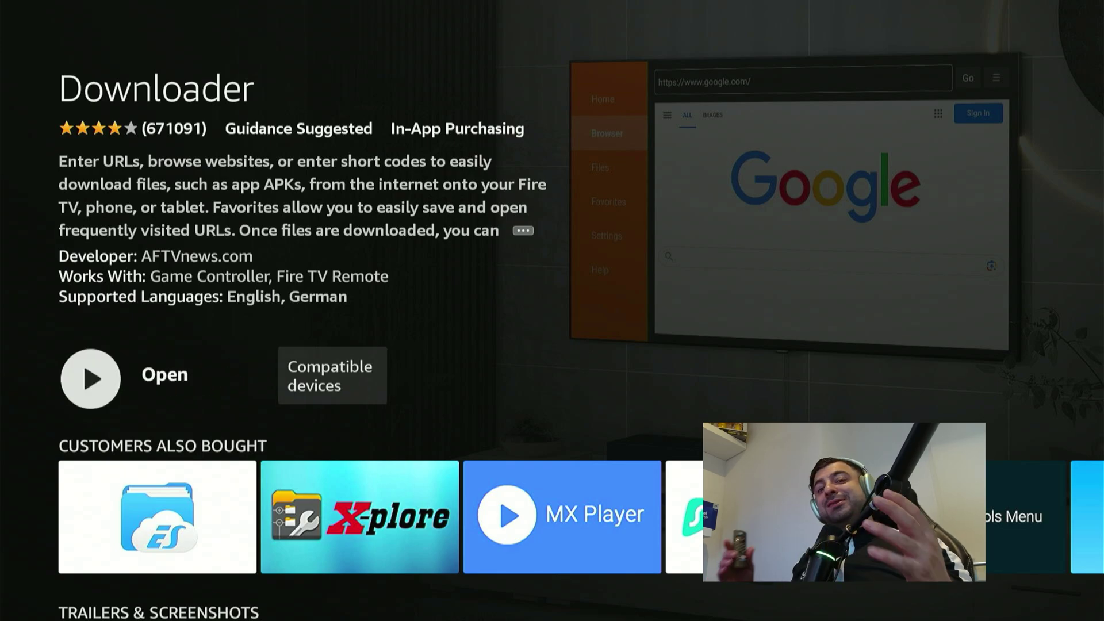
{"action": "key", "text": "Return"}
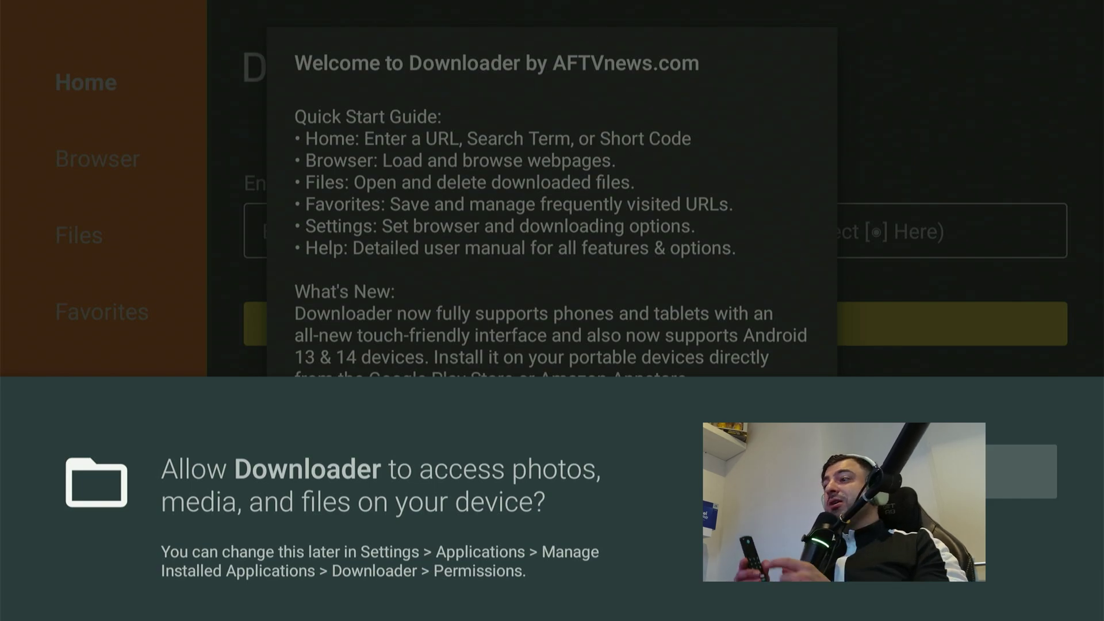
{"action": "key", "text": "Return"}
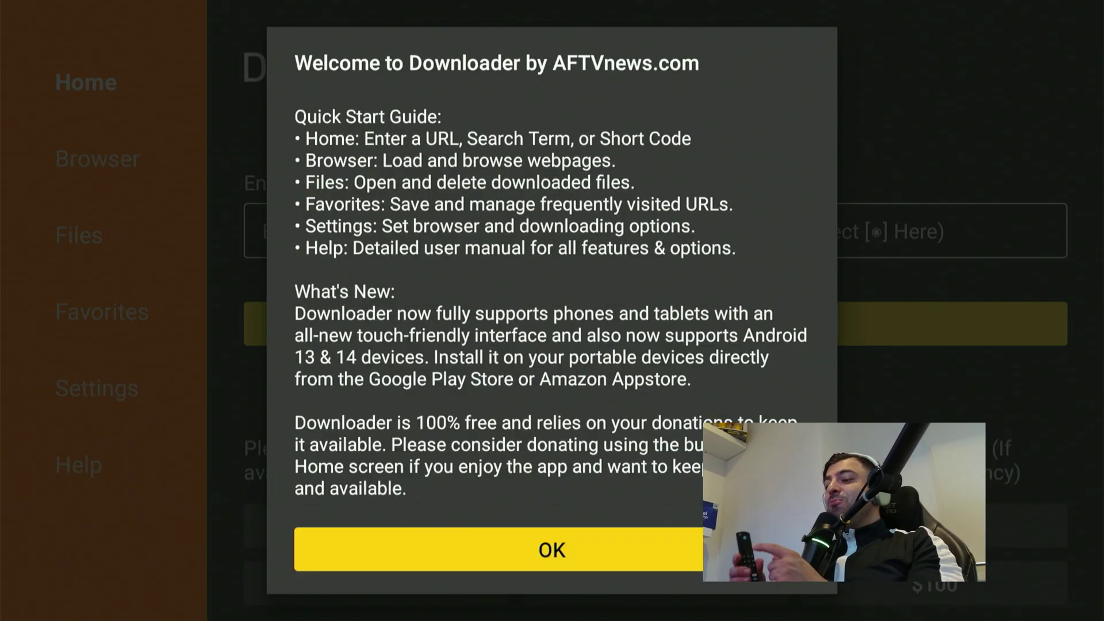
{"action": "key", "text": "Return"}
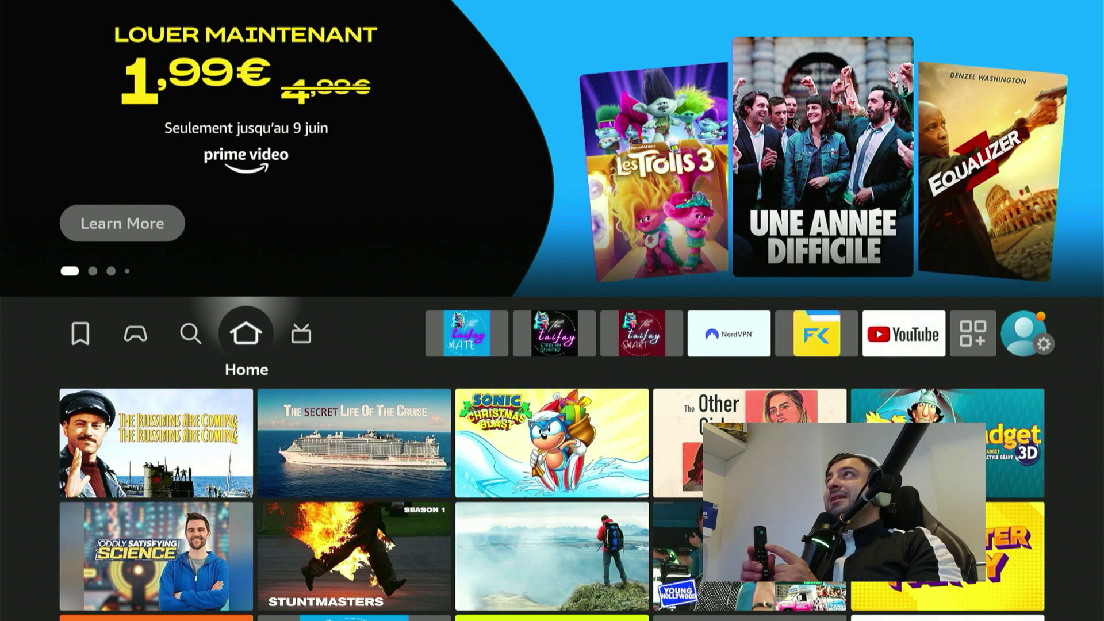
In My Fire TV Developer options, toggle ADB debugging off and back on
{"action": "key", "text": "Right"}
{"action": "key", "text": "Right"}
{"action": "key", "text": "Right"}
{"action": "key", "text": "Right"}
{"action": "key", "text": "Right"}
{"action": "key", "text": "Right"}
{"action": "key", "text": "Right"}
{"action": "key", "text": "Right"}
{"action": "key", "text": "Right"}
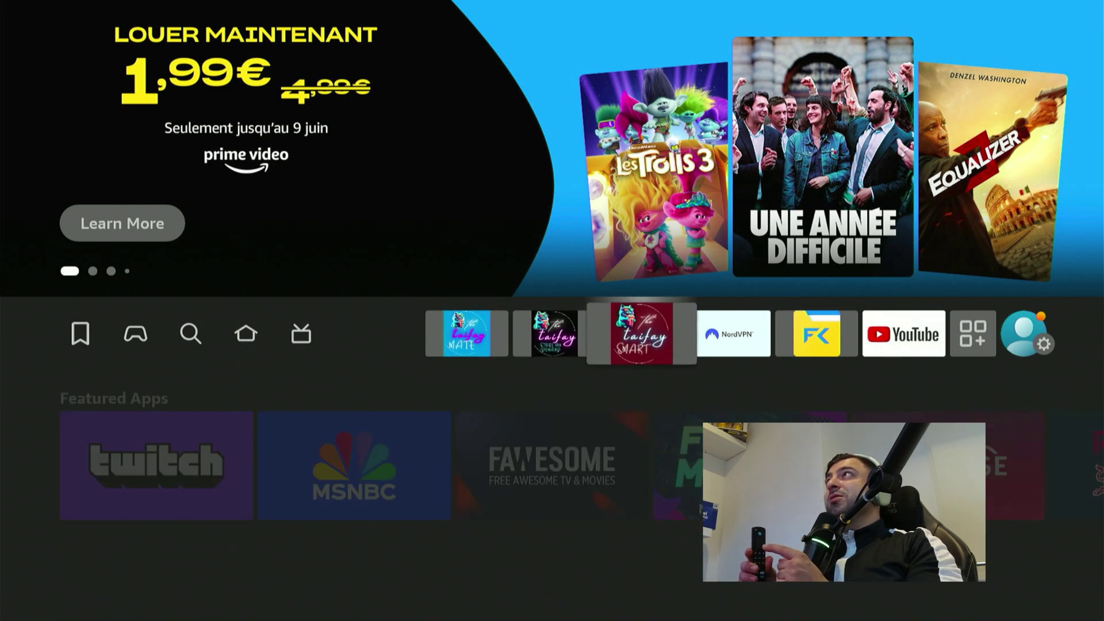
{"action": "key", "text": "Down"}
{"action": "key", "text": "Down"}
{"action": "key", "text": "Down"}
{"action": "key", "text": "Right"}
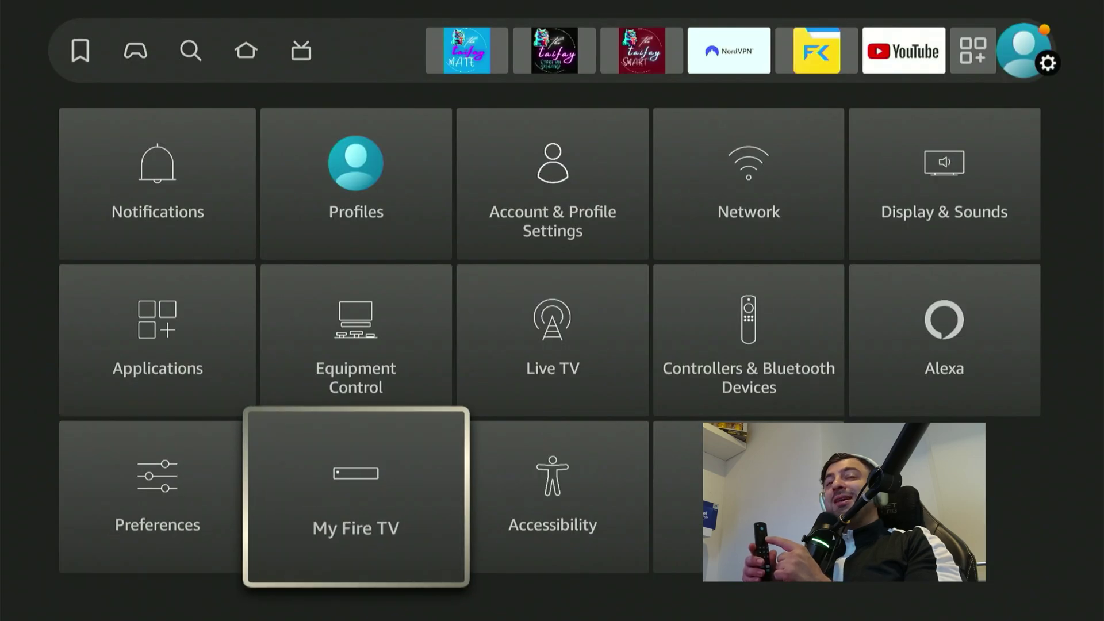
{"action": "key", "text": "Return"}
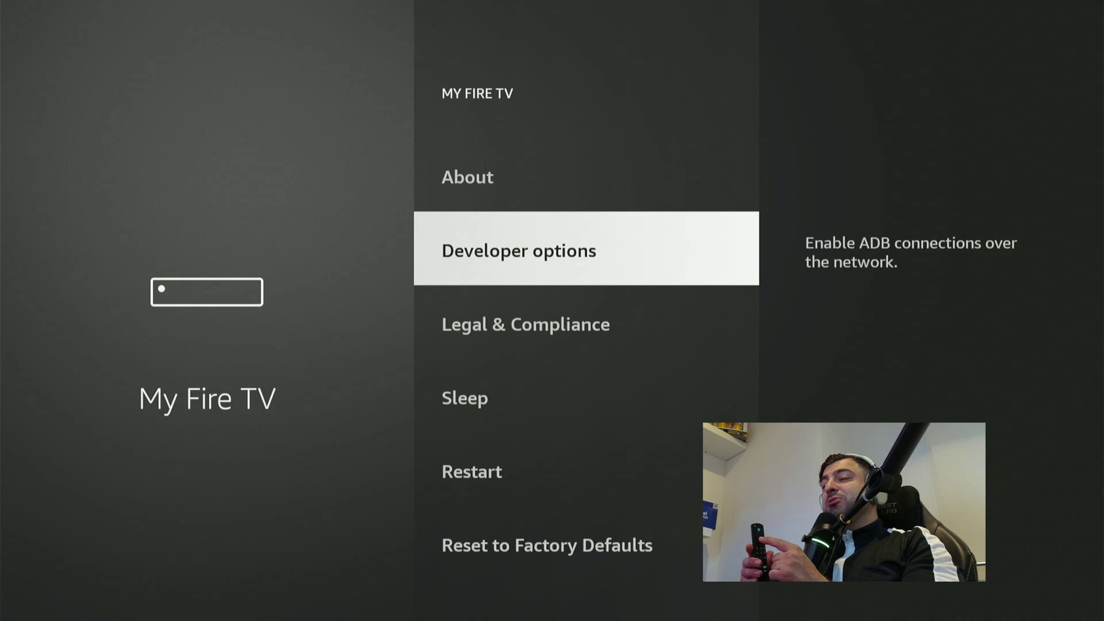
{"action": "key", "text": "Return"}
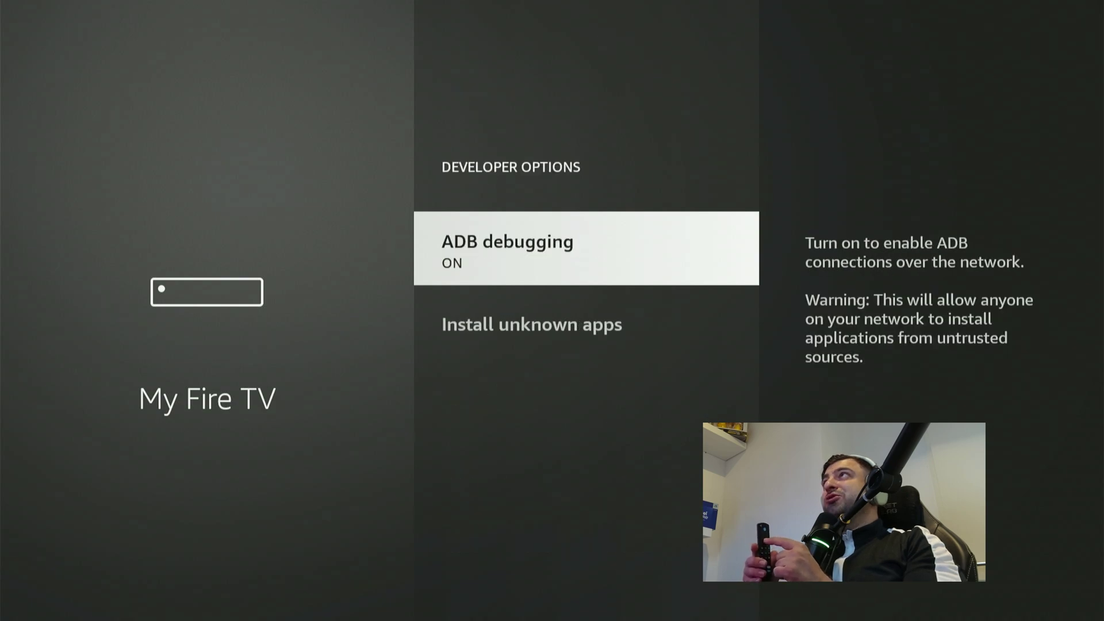
{"action": "key", "text": "Return"}
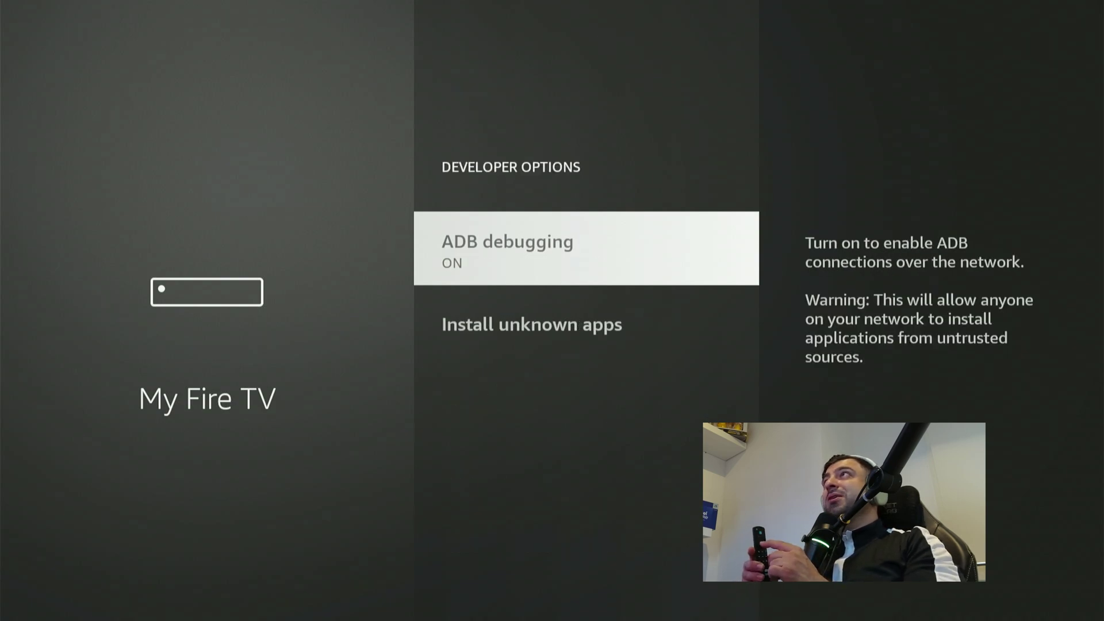
{"action": "key", "text": "Return"}
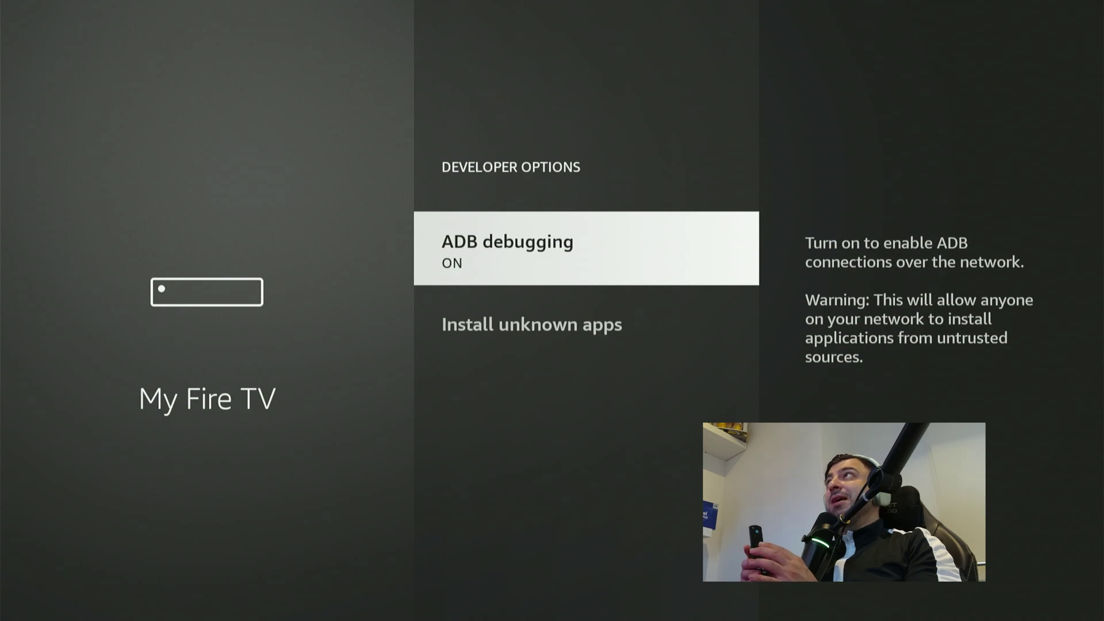
Allow Downloader to install unknown apps
{"action": "key", "text": "Down"}
{"action": "key", "text": "Return"}
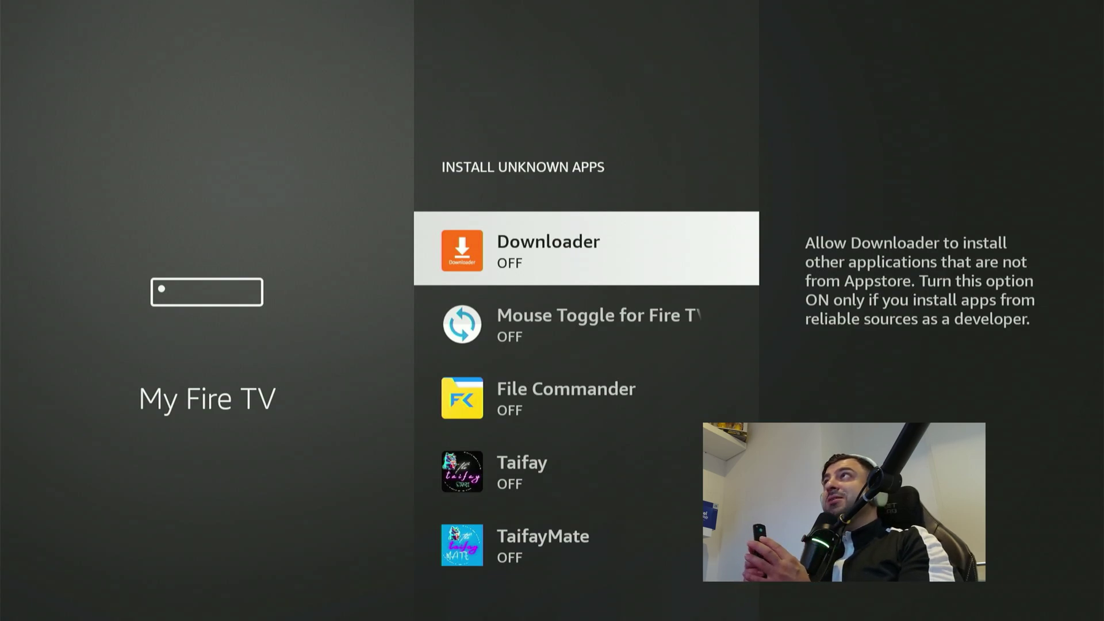
{"action": "key", "text": "Return"}
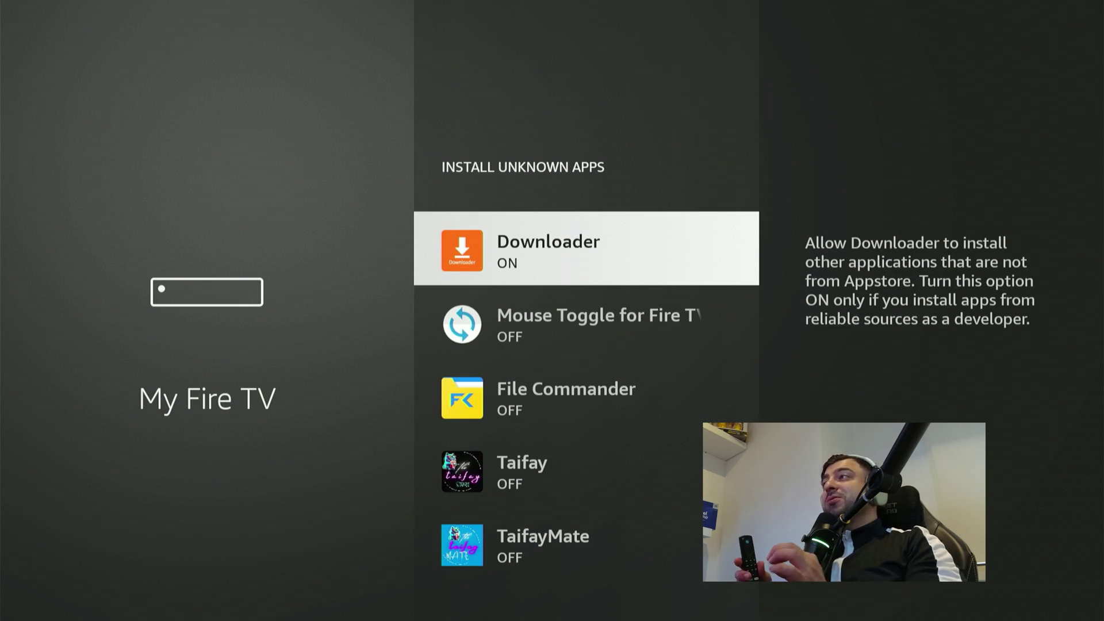
Return home and launch Downloader from the recent apps row
{"action": "key", "text": "Home"}
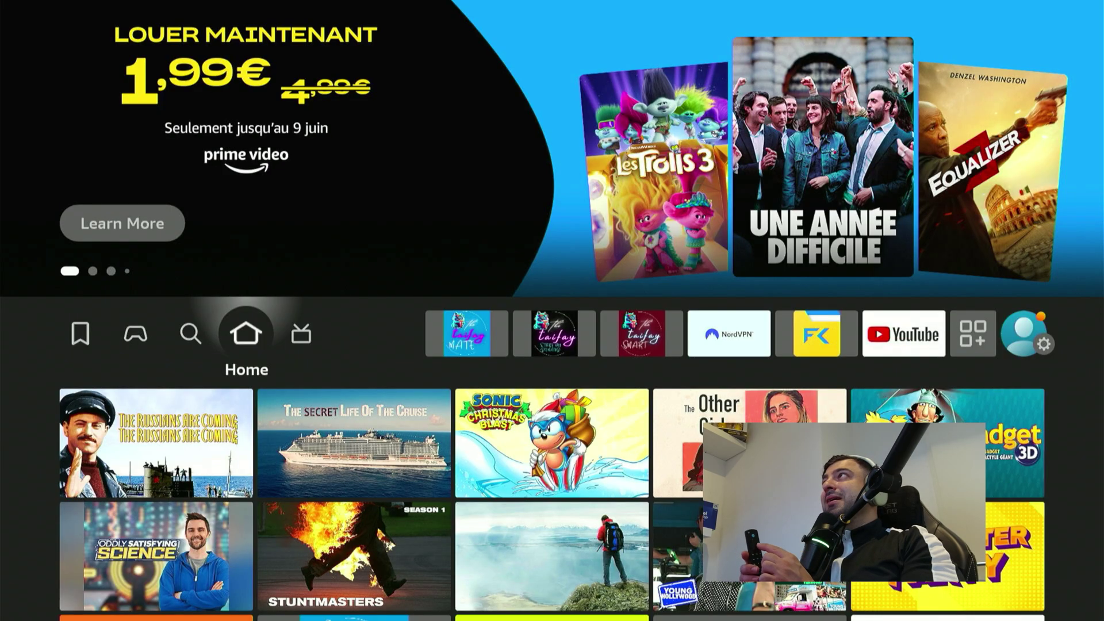
{"action": "key", "text": "Right"}
{"action": "key", "text": "Left"}
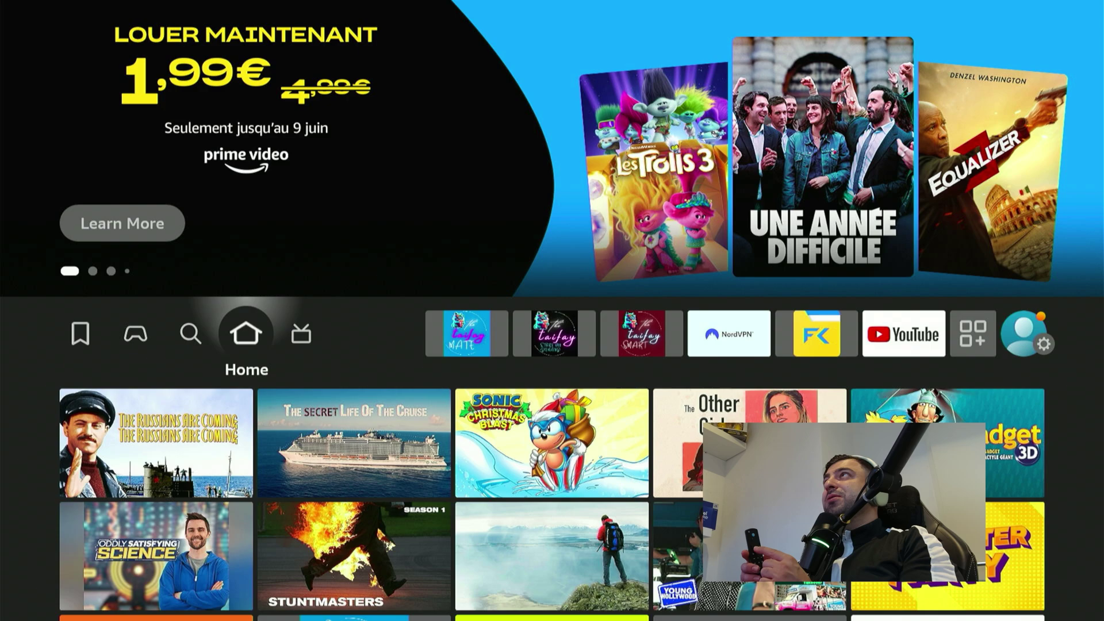
{"action": "key", "text": "Down"}
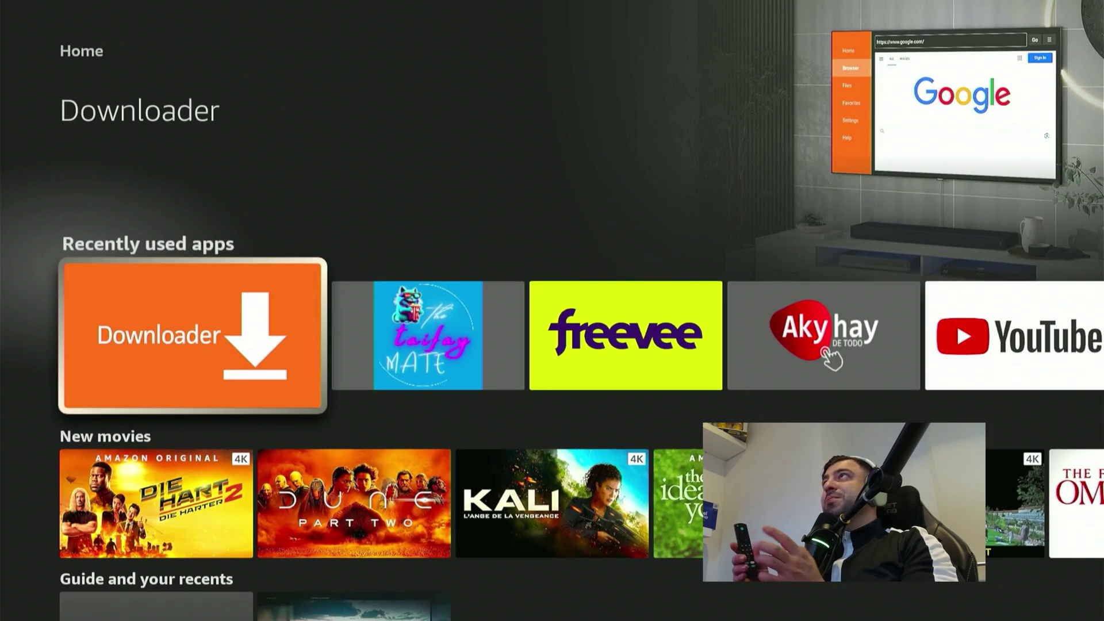
{"action": "key", "text": "Return"}
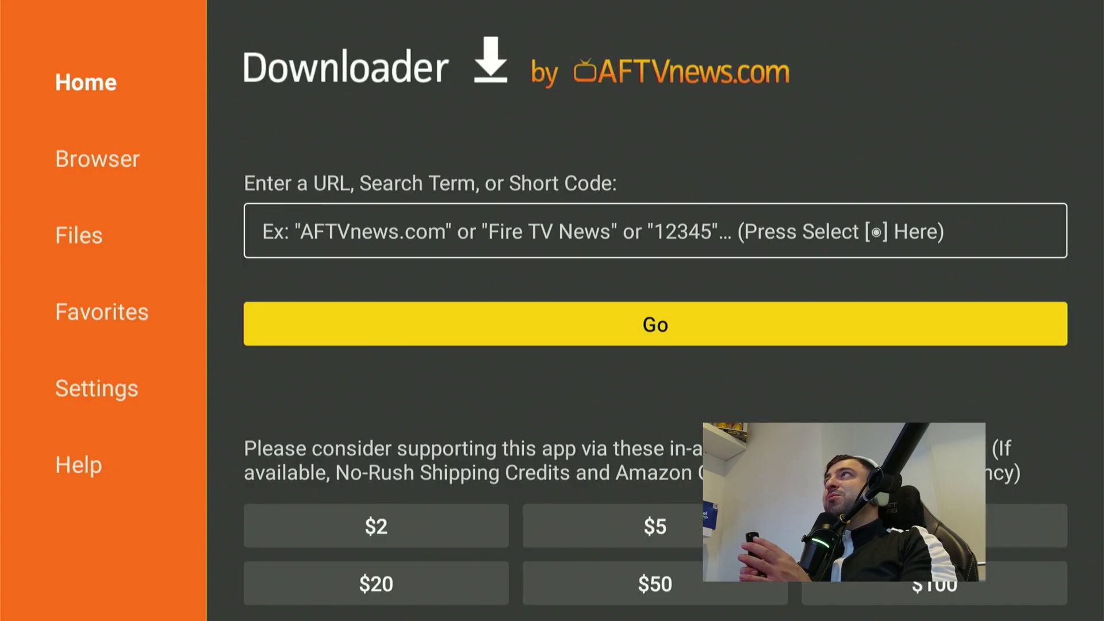
Enter the short code 234753 in Downloader's URL field and submit it
{"action": "key", "text": "Up"}
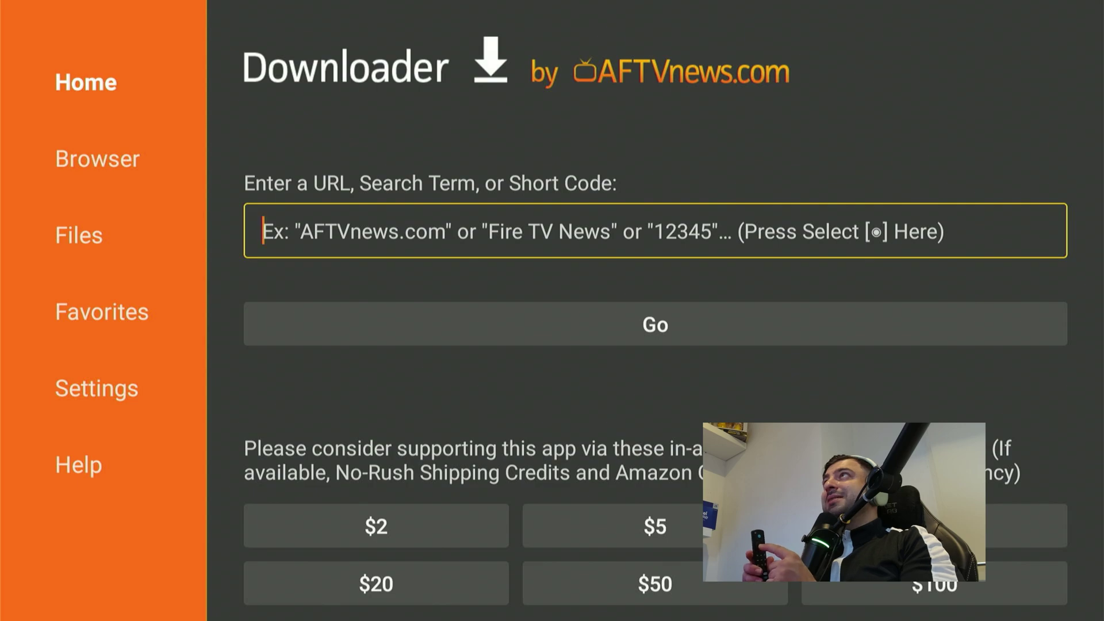
{"action": "key", "text": "Return"}
{"action": "key", "text": "Up"}
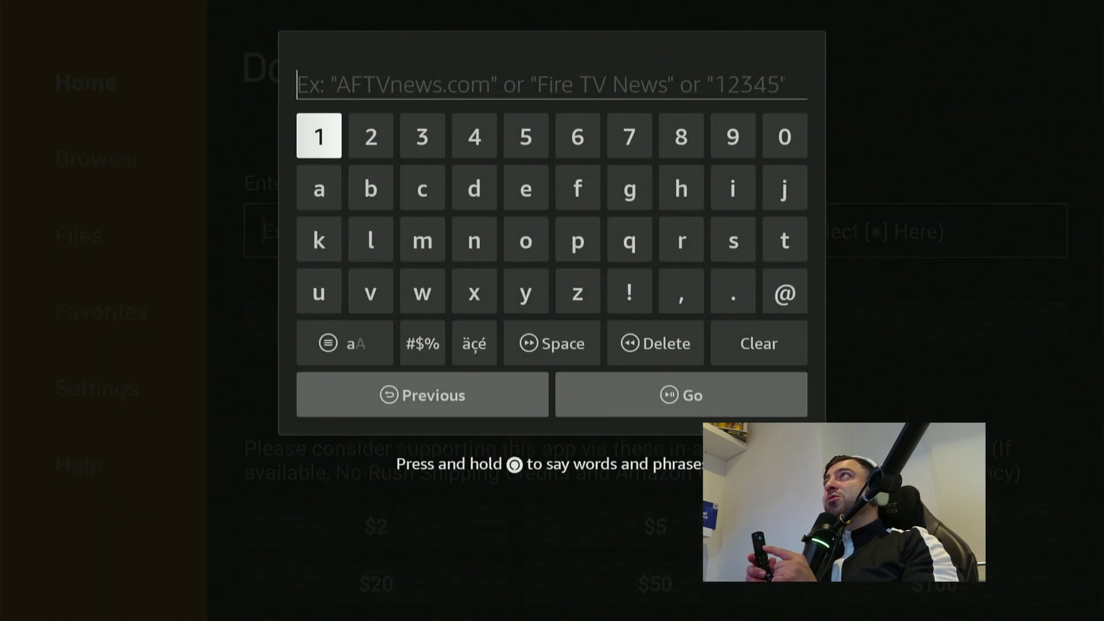
{"action": "key", "text": "Right"}
{"action": "key", "text": "Return"}
{"action": "key", "text": "Right"}
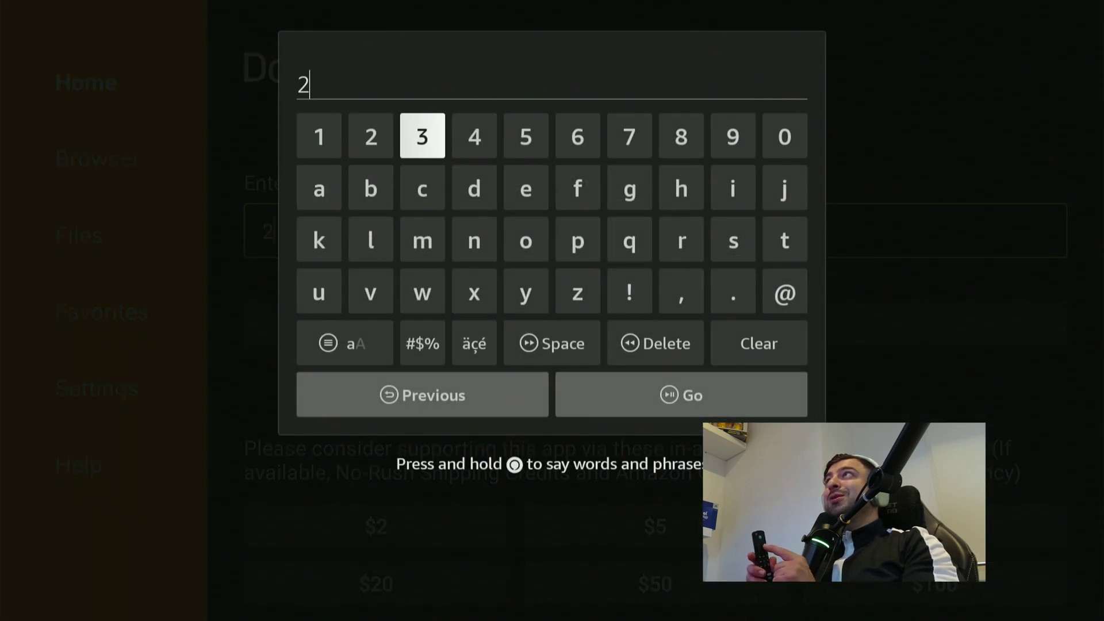
{"action": "key", "text": "Return"}
{"action": "key", "text": "Right"}
{"action": "key", "text": "Return"}
{"action": "key", "text": "Right"}
{"action": "key", "text": "Right"}
{"action": "key", "text": "Right"}
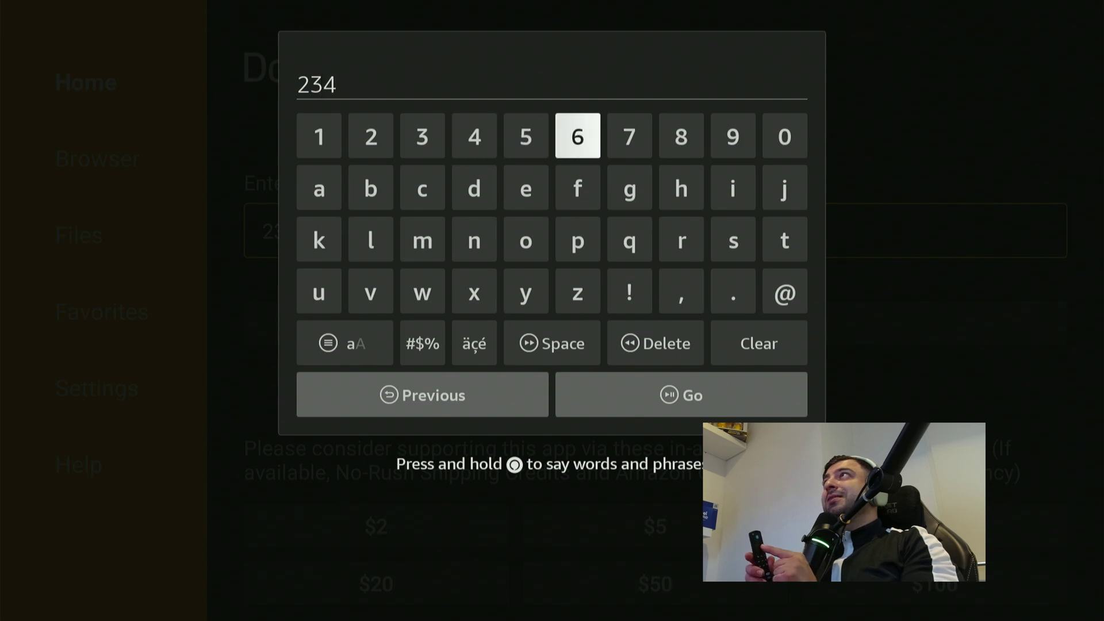
{"action": "key", "text": "Return"}
{"action": "key", "text": "Left"}
{"action": "key", "text": "Left"}
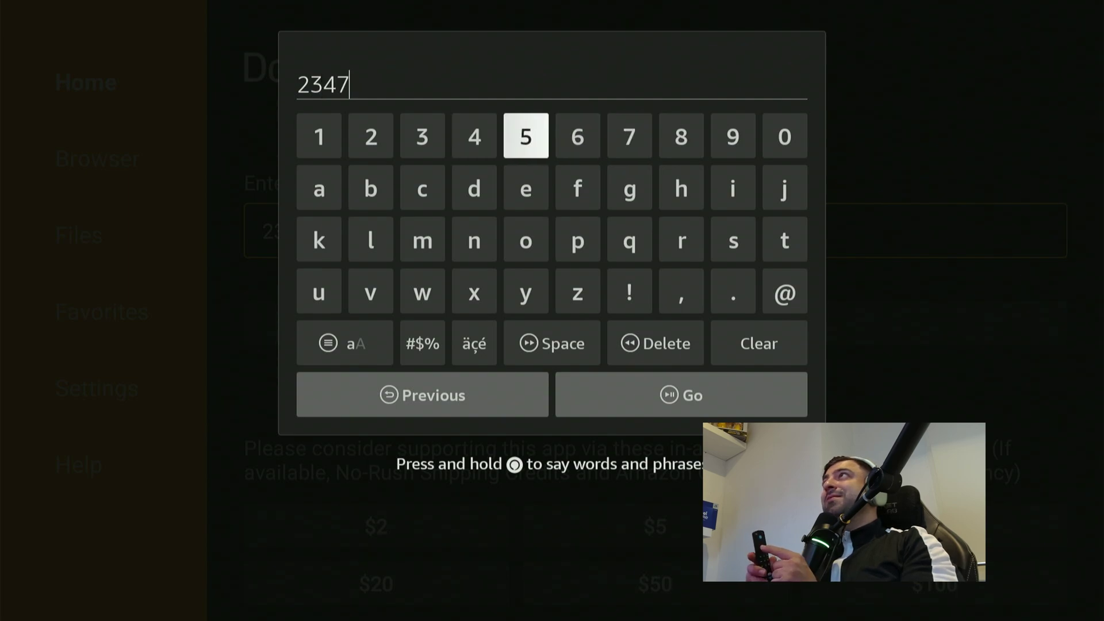
{"action": "key", "text": "Return"}
{"action": "key", "text": "Left"}
{"action": "key", "text": "Left"}
{"action": "key", "text": "Return"}
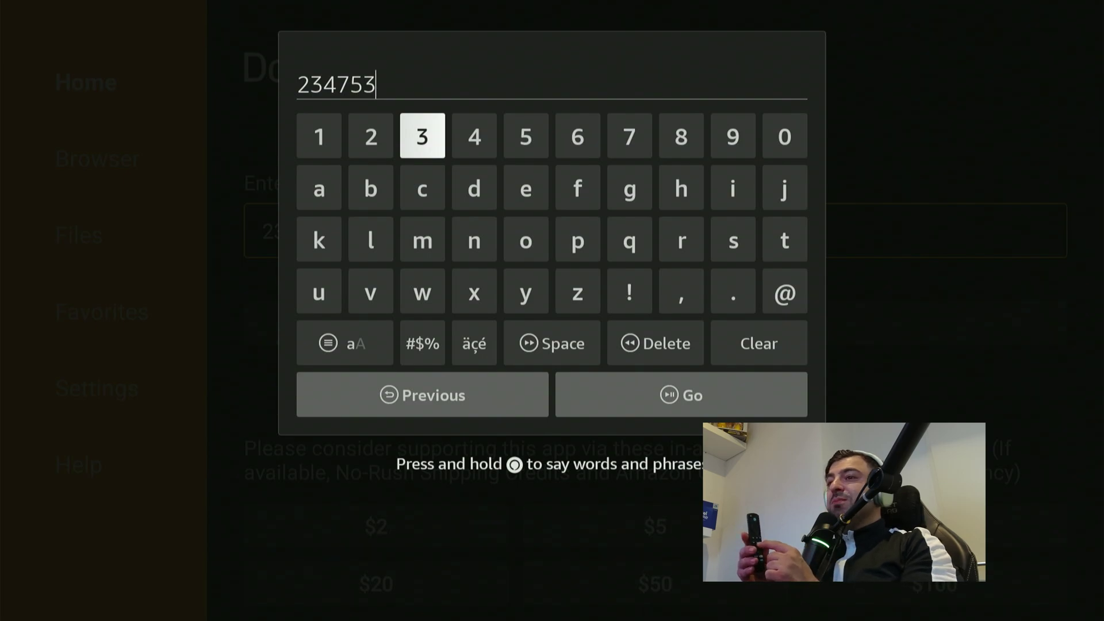
{"action": "key", "text": "XF86AudioPlay"}
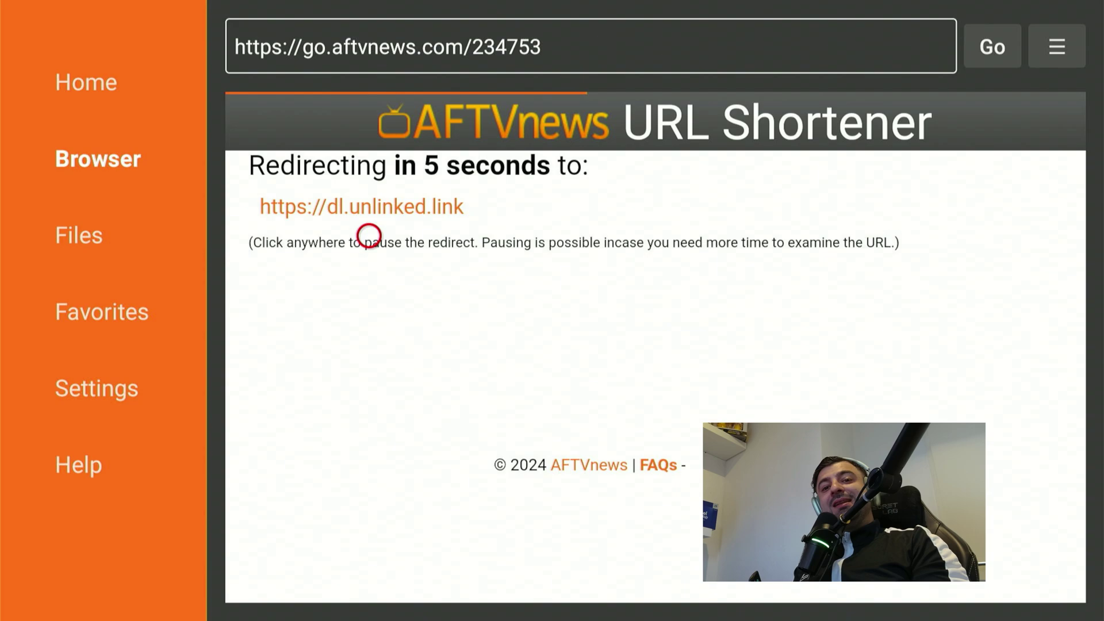
Pause the redirect, accept the cookie notice, and let Downloader fetch android.apk
{"action": "left_click", "coordinate": [369, 236]}
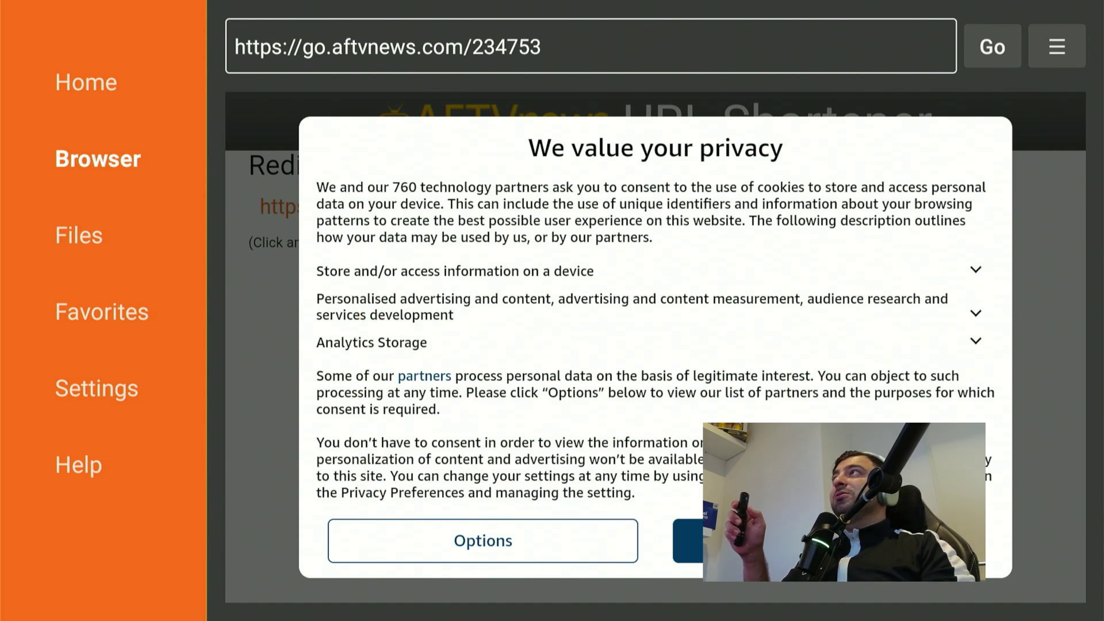
{"action": "left_click", "coordinate": [681, 559]}
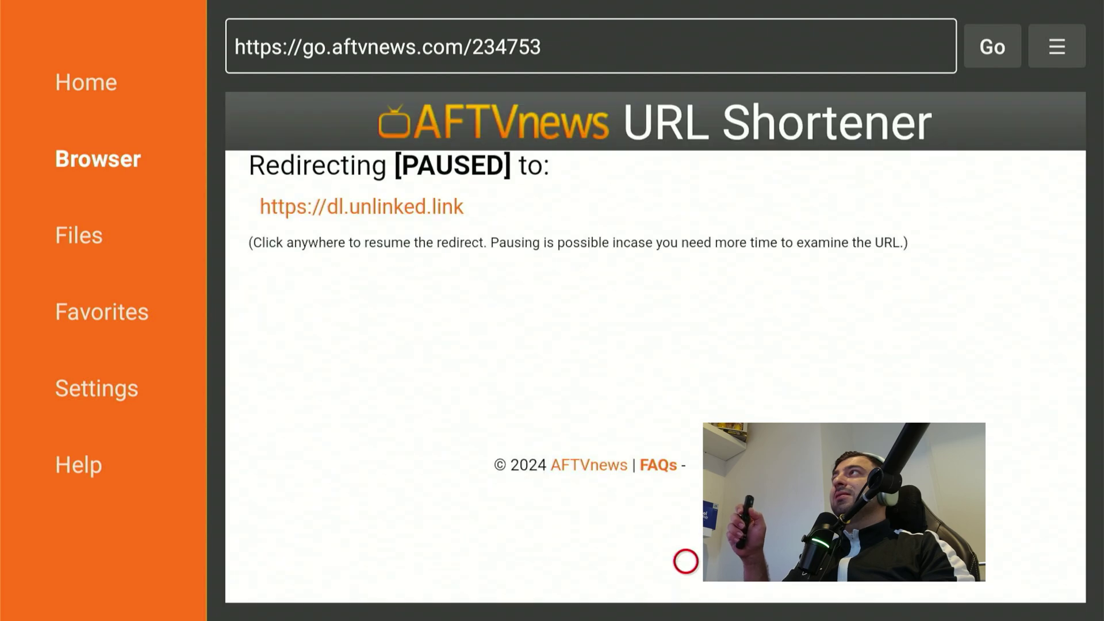
{"action": "left_click", "coordinate": [685, 560]}
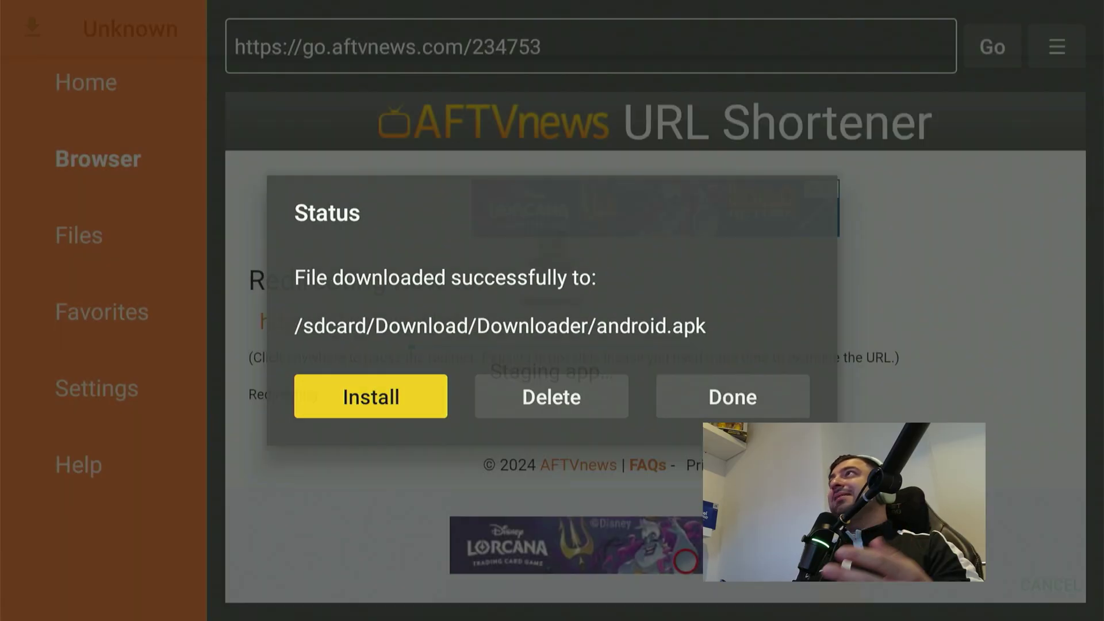
Install the downloaded Unlinked APK through the Android installer
{"action": "key", "text": "Return"}
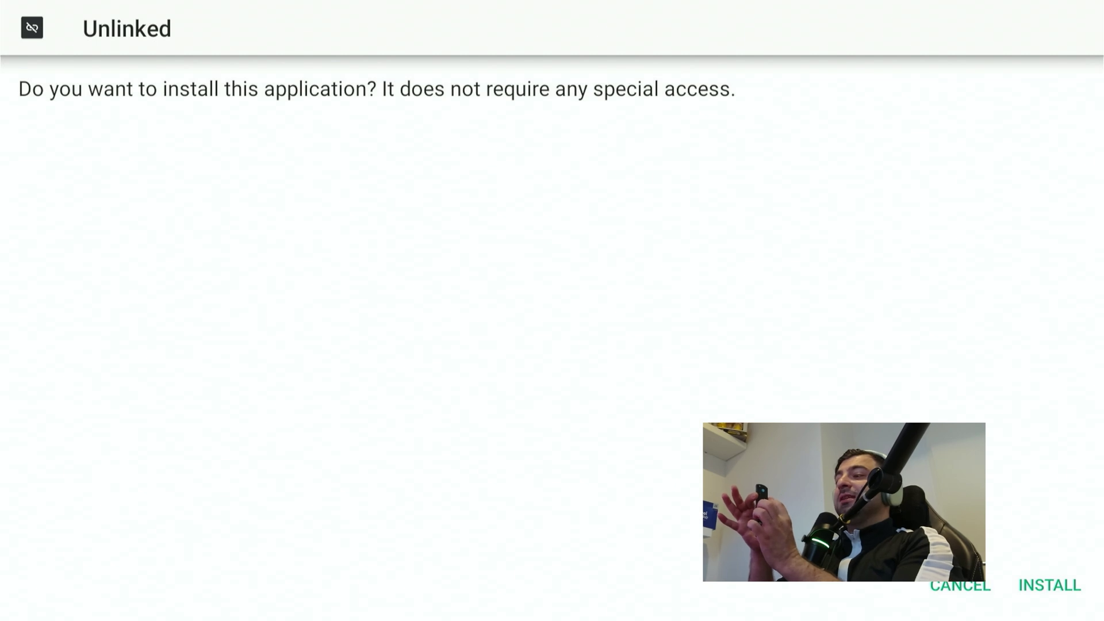
{"action": "left_click", "coordinate": [1049, 584]}
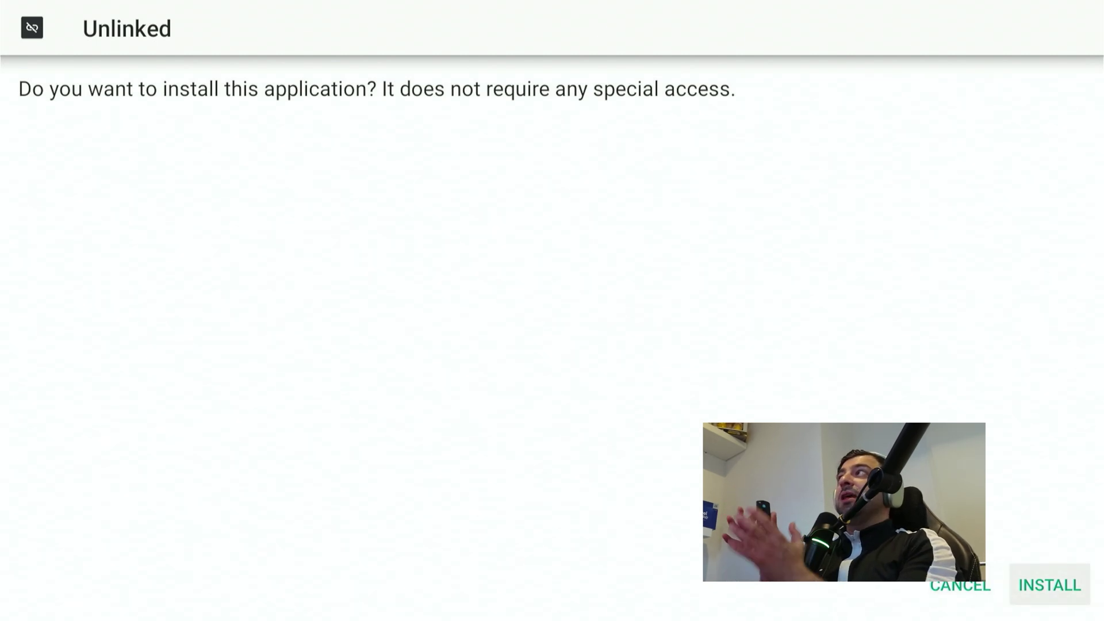
{"action": "key", "text": "Return"}
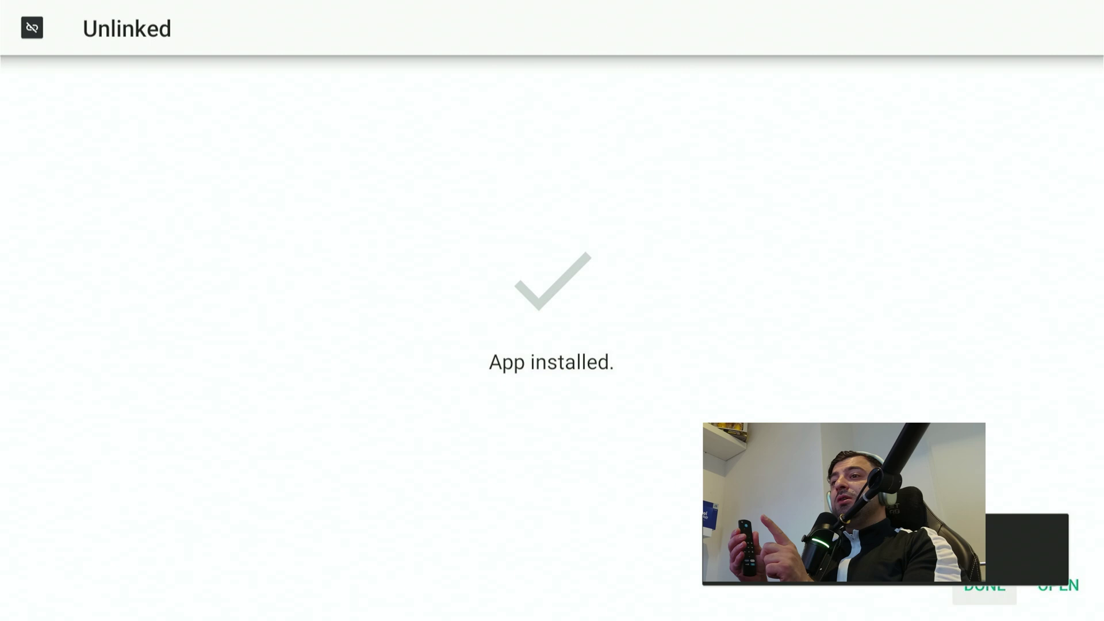
Switch Unlinked ON under Developer options > Install unknown apps
{"action": "key", "text": "Home"}
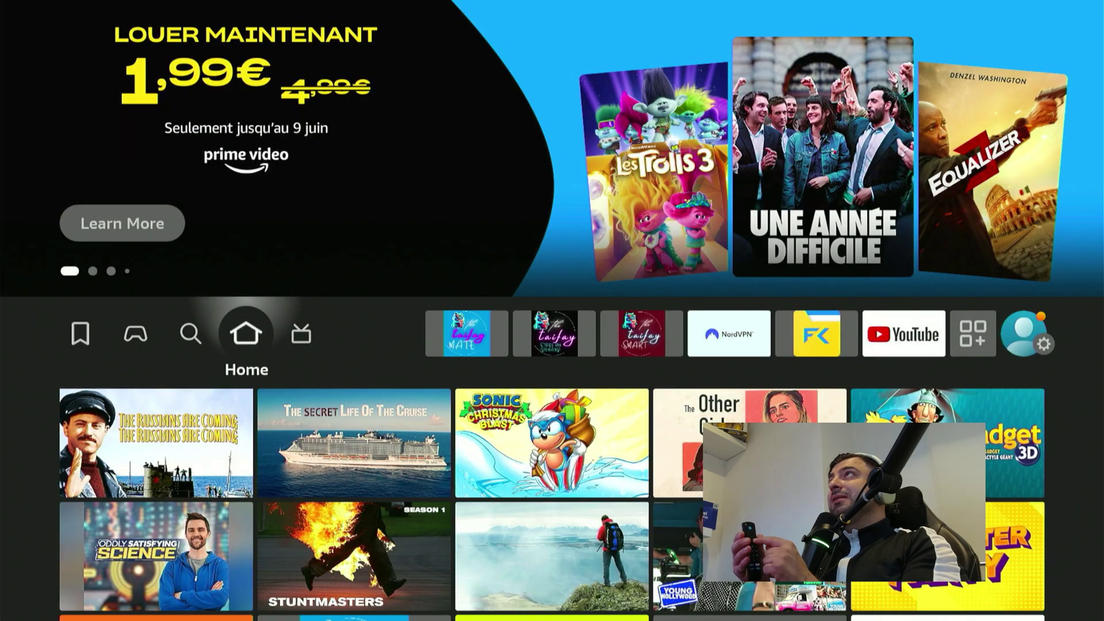
{"action": "key", "text": "Right"}
{"action": "key", "text": "Right"}
{"action": "key", "text": "Right"}
{"action": "key", "text": "Right"}
{"action": "key", "text": "Right"}
{"action": "key", "text": "Right"}
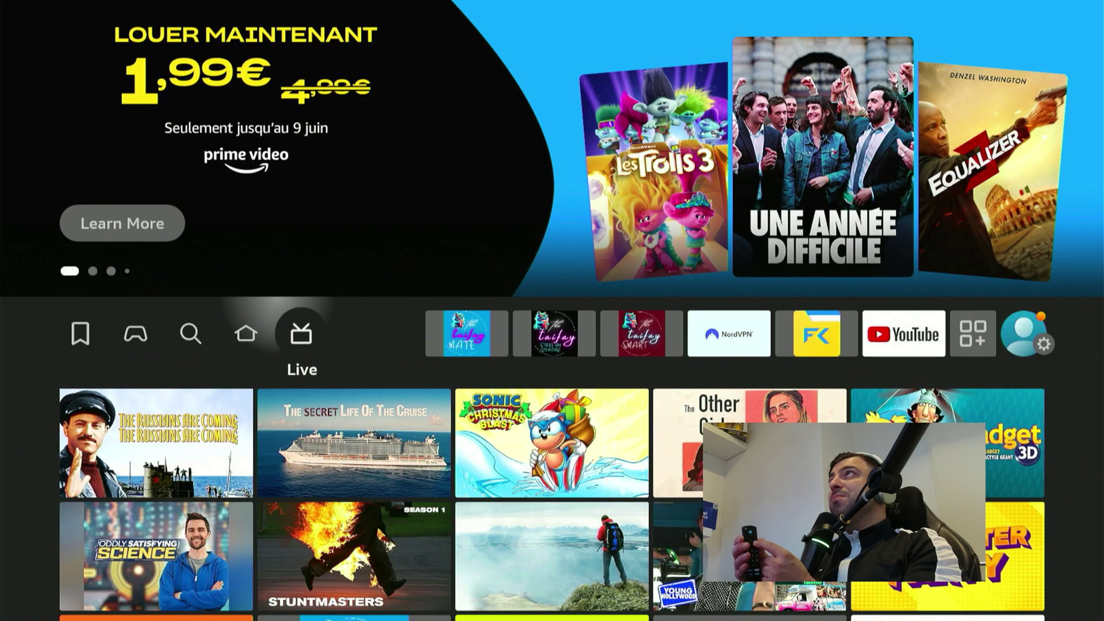
{"action": "key", "text": "Right"}
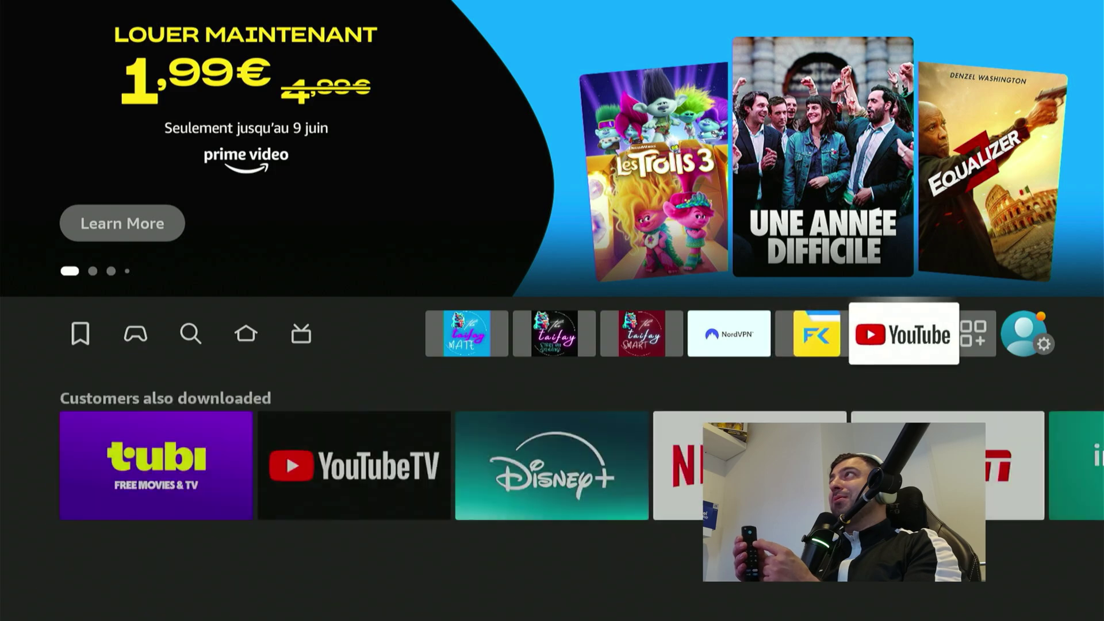
{"action": "key", "text": "Right"}
{"action": "key", "text": "Right"}
{"action": "key", "text": "Down"}
{"action": "key", "text": "Down"}
{"action": "key", "text": "Down"}
{"action": "key", "text": "Right"}
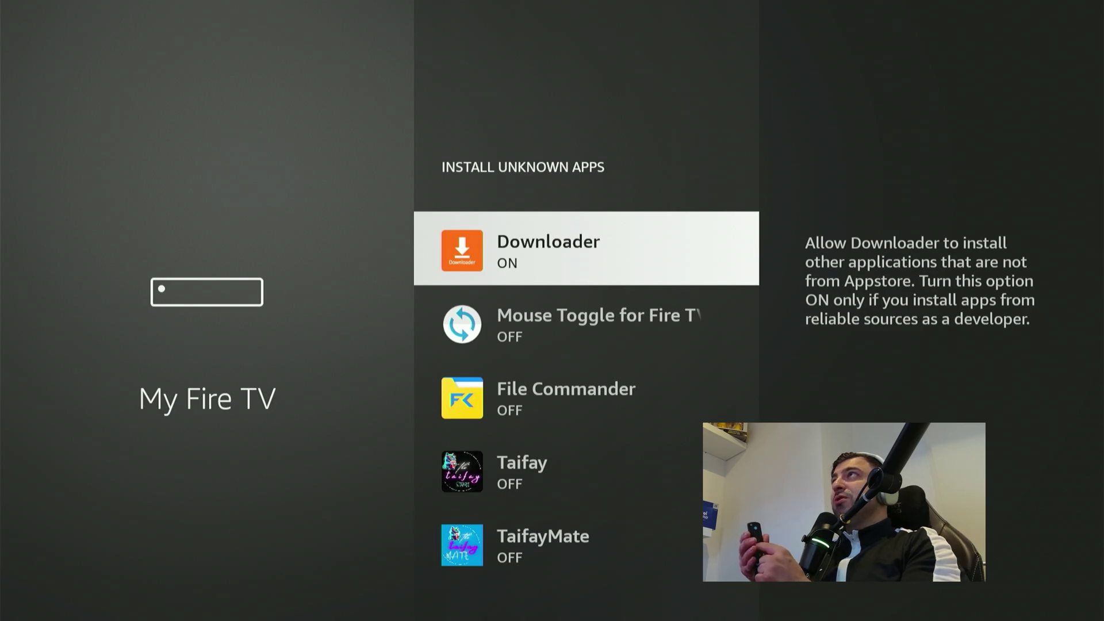
{"action": "key", "text": "Escape"}
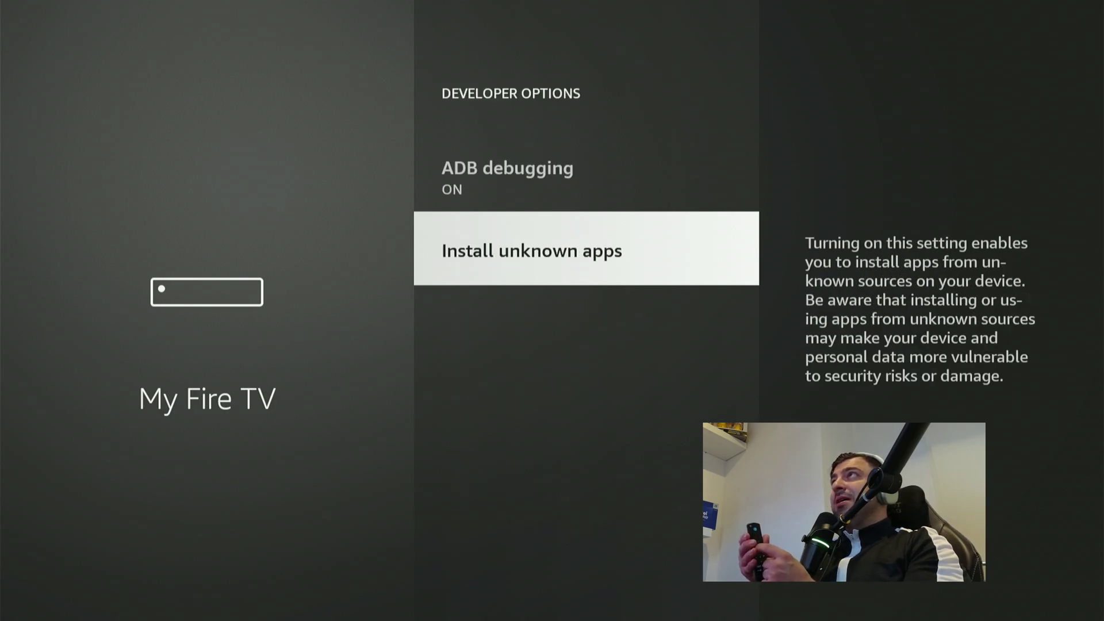
{"action": "key", "text": "Return"}
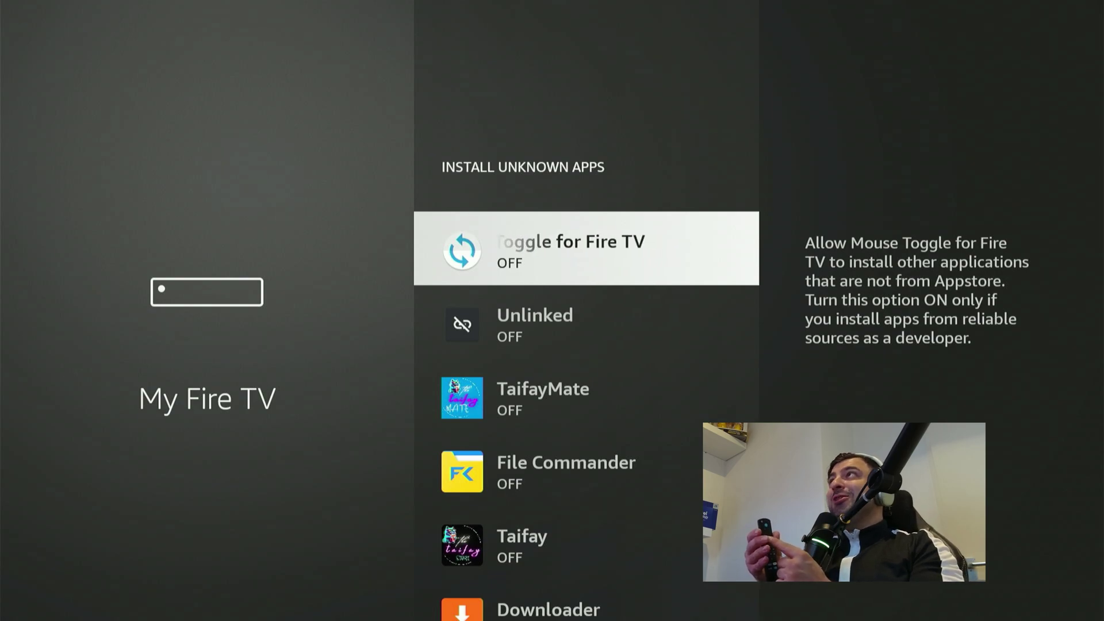
{"action": "key", "text": "Down"}
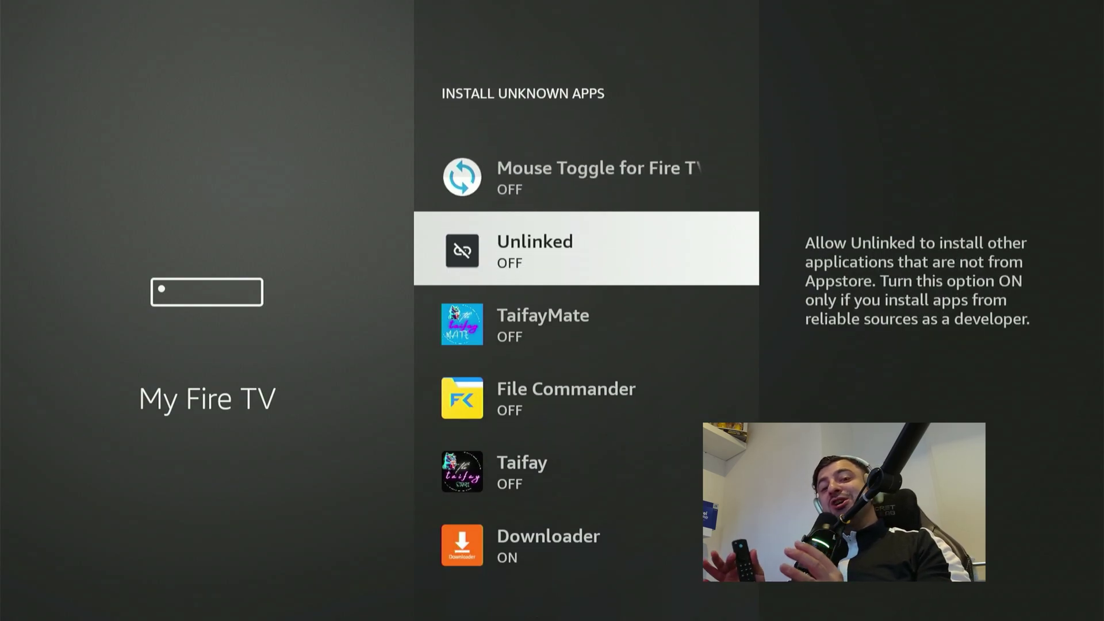
{"action": "key", "text": "Return"}
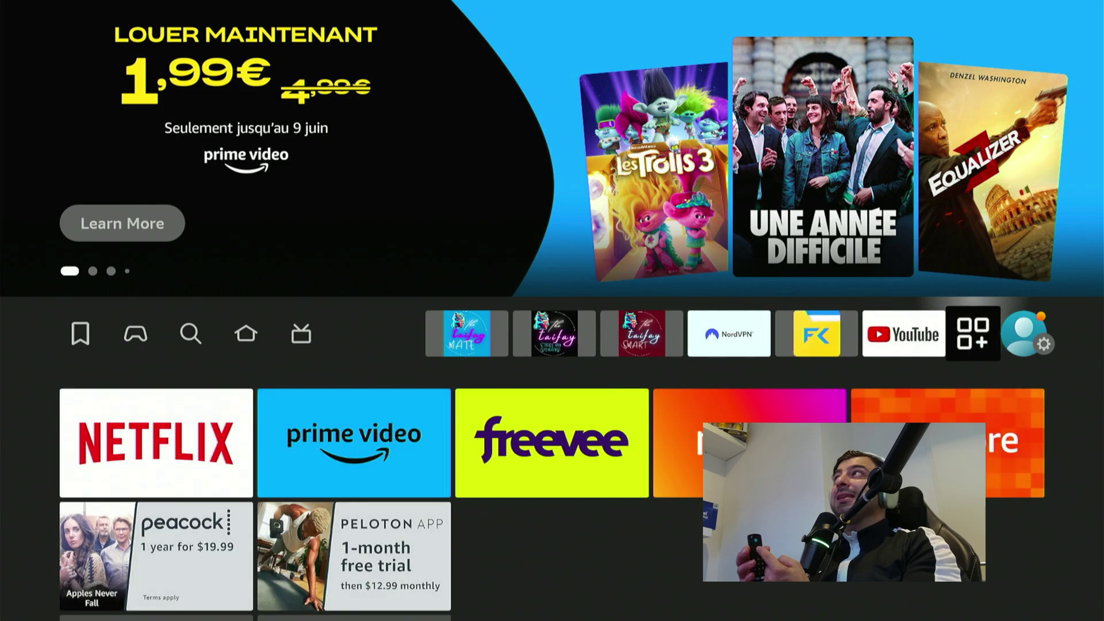
Launch Unlinked from the Your Apps & Channels grid
{"action": "key", "text": "Return"}
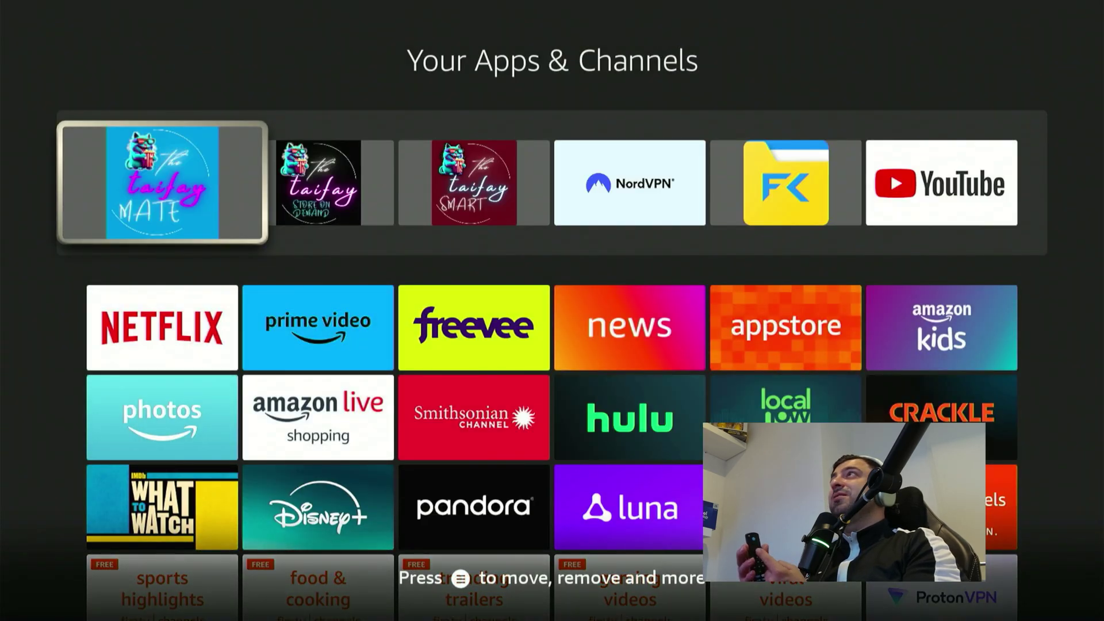
{"action": "key", "text": "Down"}
{"action": "key", "text": "Down"}
{"action": "key", "text": "Down"}
{"action": "key", "text": "Down"}
{"action": "key", "text": "Down"}
{"action": "key", "text": "Left"}
{"action": "key", "text": "Left"}
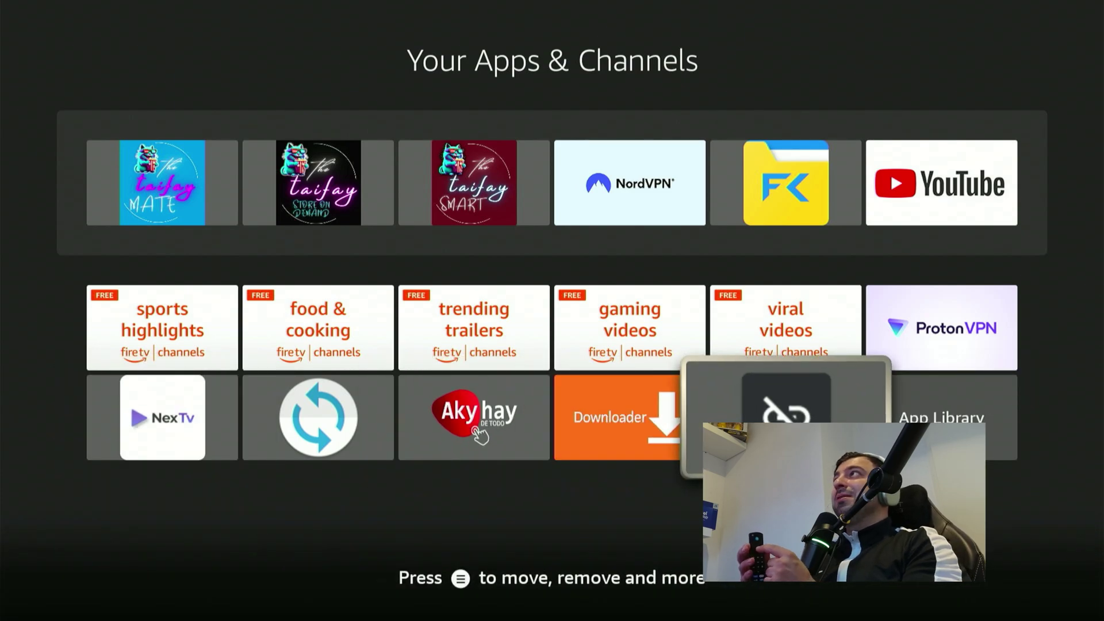
{"action": "key", "text": "Return"}
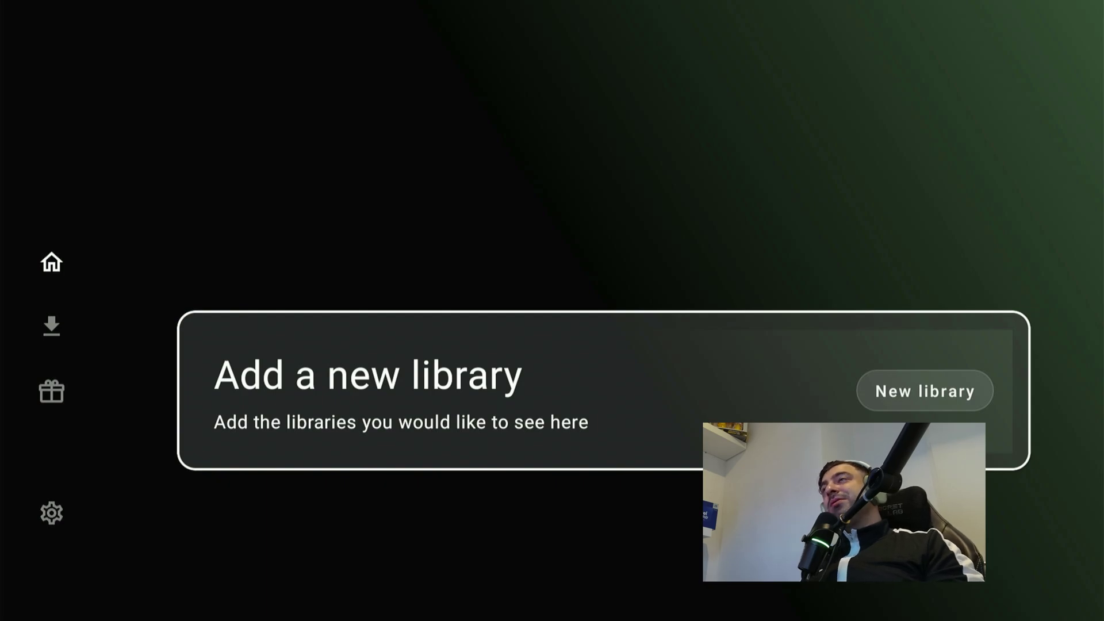
Start a new library, type the code androitweaks, and confirm it
{"action": "key", "text": "Return"}
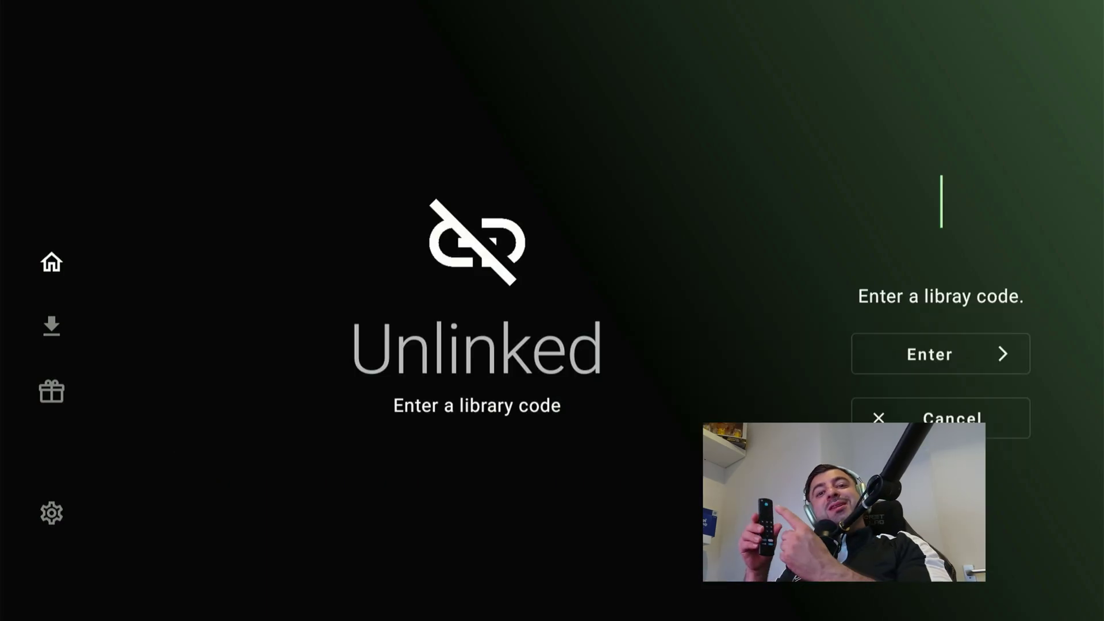
{"action": "key", "text": "Return"}
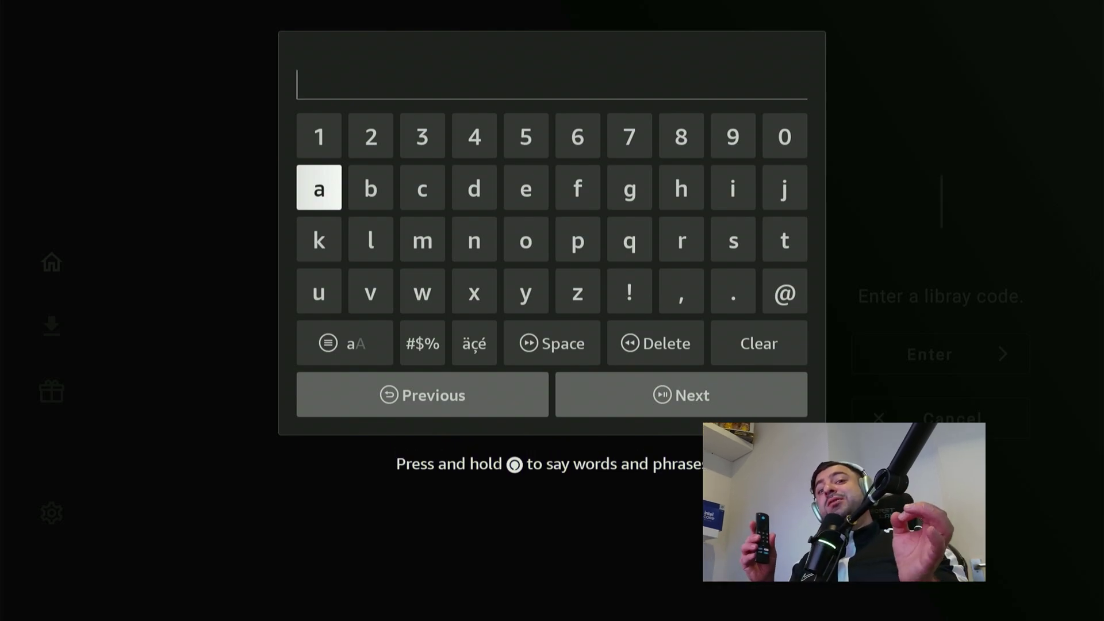
{"action": "key", "text": "Return"}
{"action": "key", "text": "Right"}
{"action": "key", "text": "Right"}
{"action": "key", "text": "Right"}
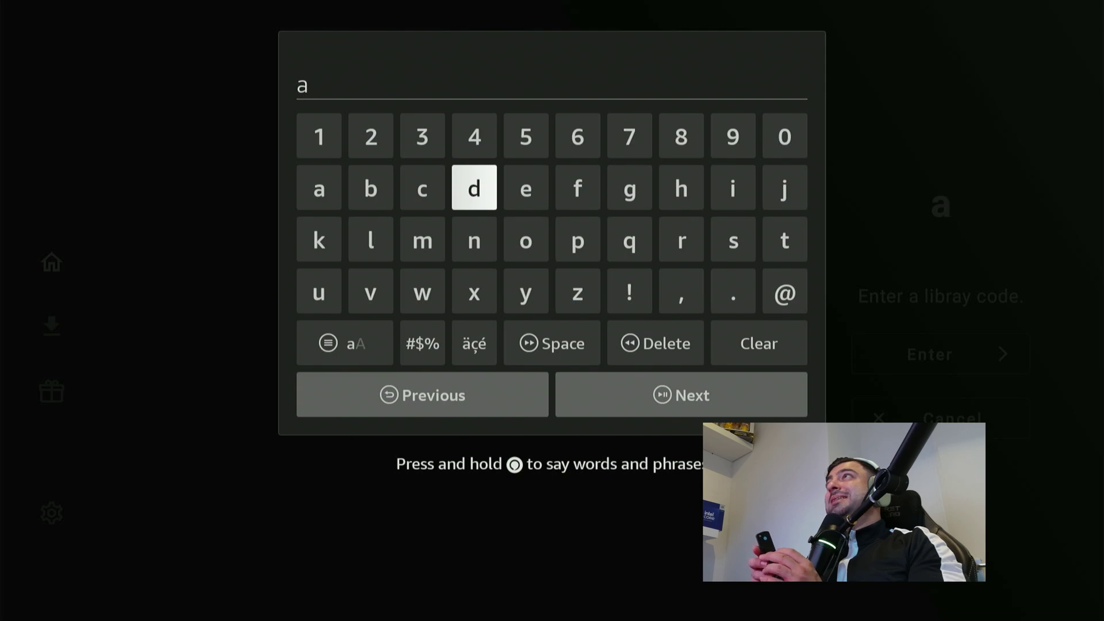
{"action": "key", "text": "Down"}
{"action": "key", "text": "Return"}
{"action": "key", "text": "Up"}
{"action": "key", "text": "Return"}
{"action": "key", "text": "Left"}
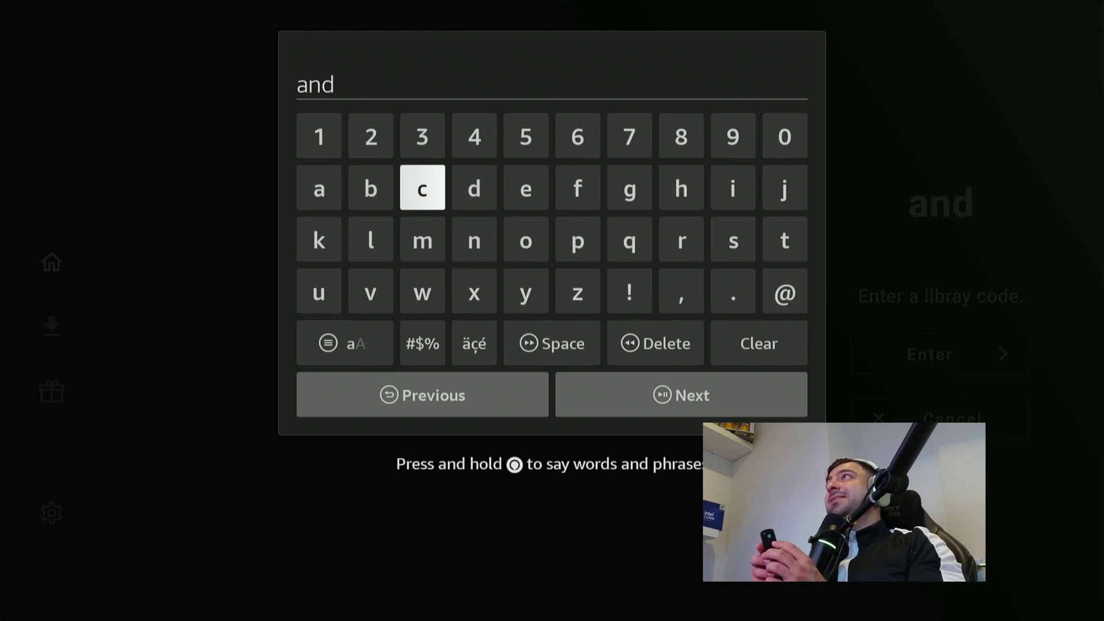
{"action": "key", "text": "Right"}
{"action": "key", "text": "Right"}
{"action": "key", "text": "Right"}
{"action": "key", "text": "Right"}
{"action": "key", "text": "Right"}
{"action": "key", "text": "Right"}
{"action": "type", "text": "roi"}
{"action": "key", "text": "Left"}
{"action": "key", "text": "Left"}
{"action": "key", "text": "Left"}
{"action": "key", "text": "Left"}
{"action": "key", "text": "Left"}
{"action": "key", "text": "Left"}
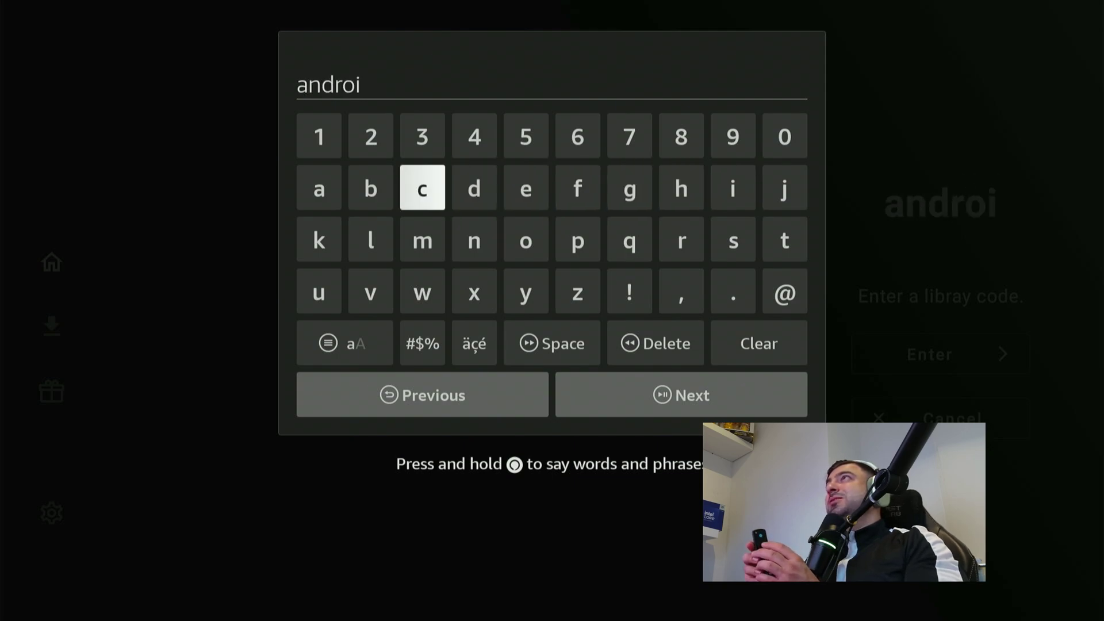
{"action": "key", "text": "Right"}
{"action": "key", "text": "Right"}
{"action": "key", "text": "Right"}
{"action": "key", "text": "Right"}
{"action": "key", "text": "Right"}
{"action": "key", "text": "Down"}
{"action": "key", "text": "Right"}
{"action": "key", "text": "Right"}
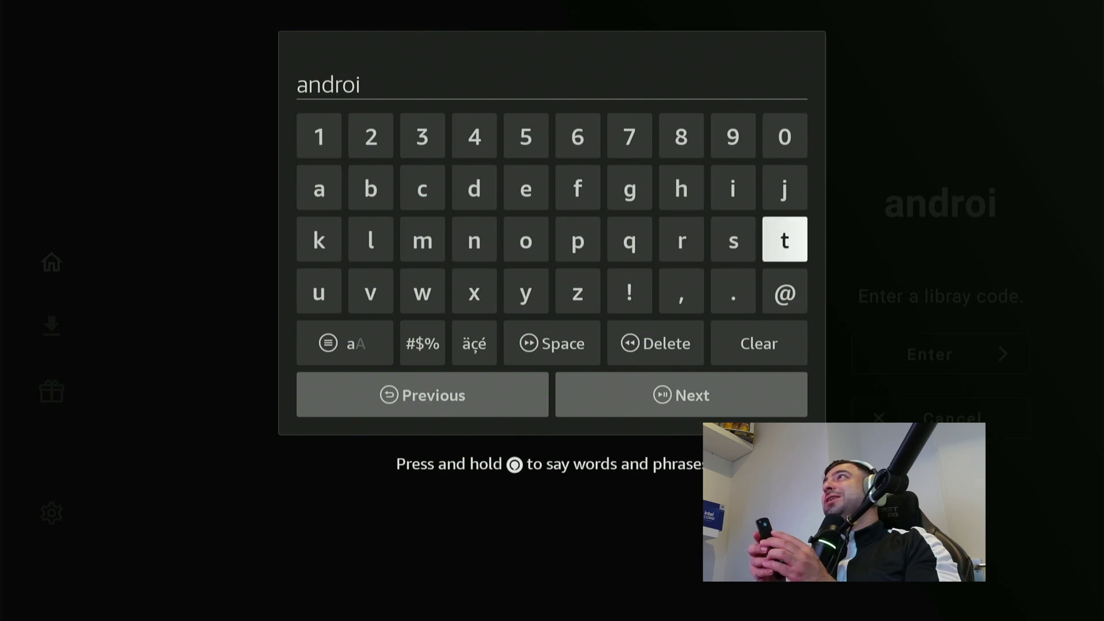
{"action": "key", "text": "Return"}
{"action": "key", "text": "Left"}
{"action": "key", "text": "Left"}
{"action": "key", "text": "Left"}
{"action": "key", "text": "Left"}
{"action": "key", "text": "Left"}
{"action": "key", "text": "Left"}
{"action": "key", "text": "Left"}
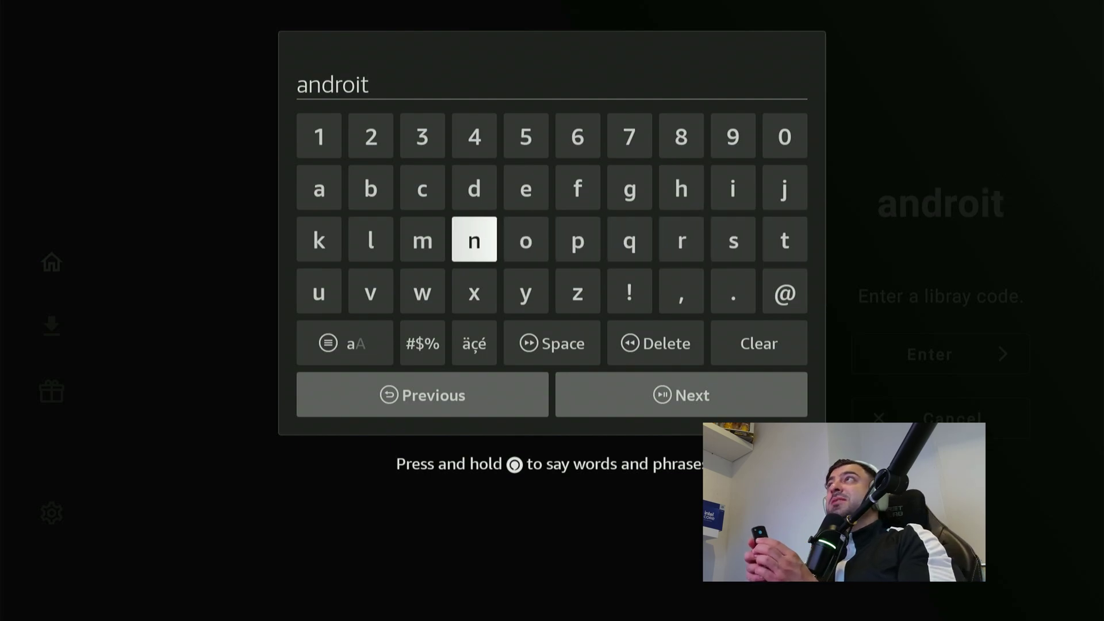
{"action": "type", "text": "weaks"}
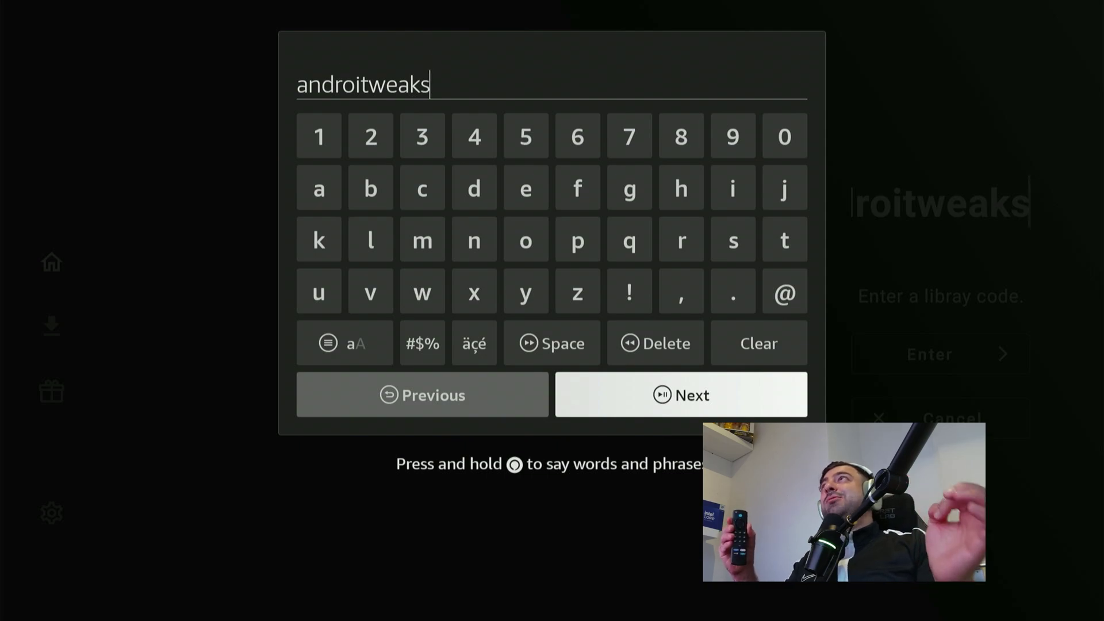
{"action": "key", "text": "Return"}
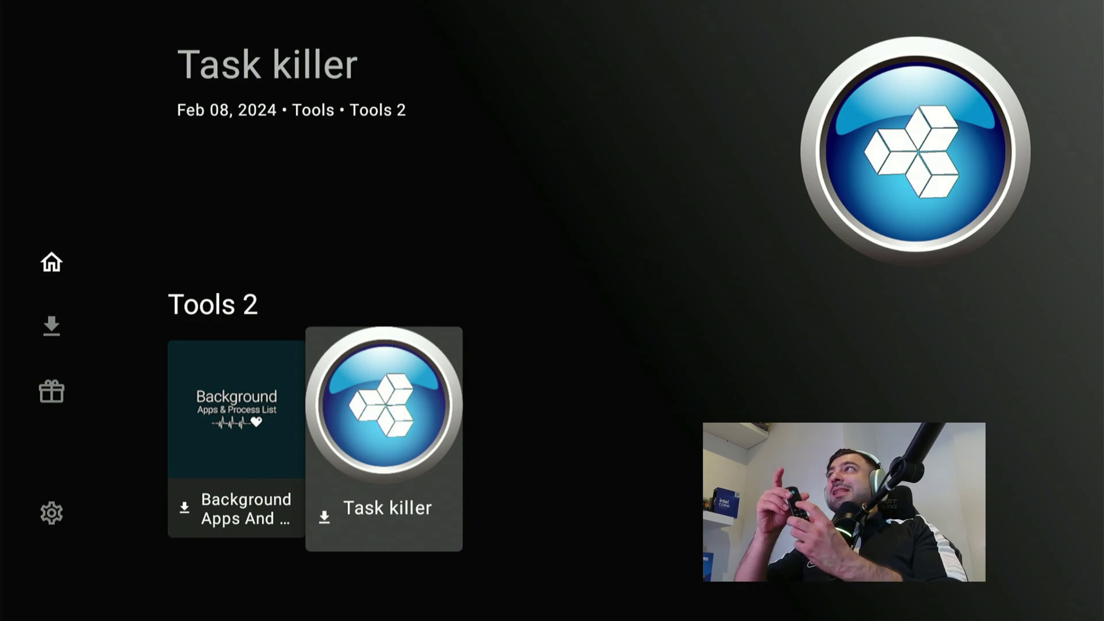
Download Task killer and install it as Fast Task Killer
{"action": "key", "text": "Return"}
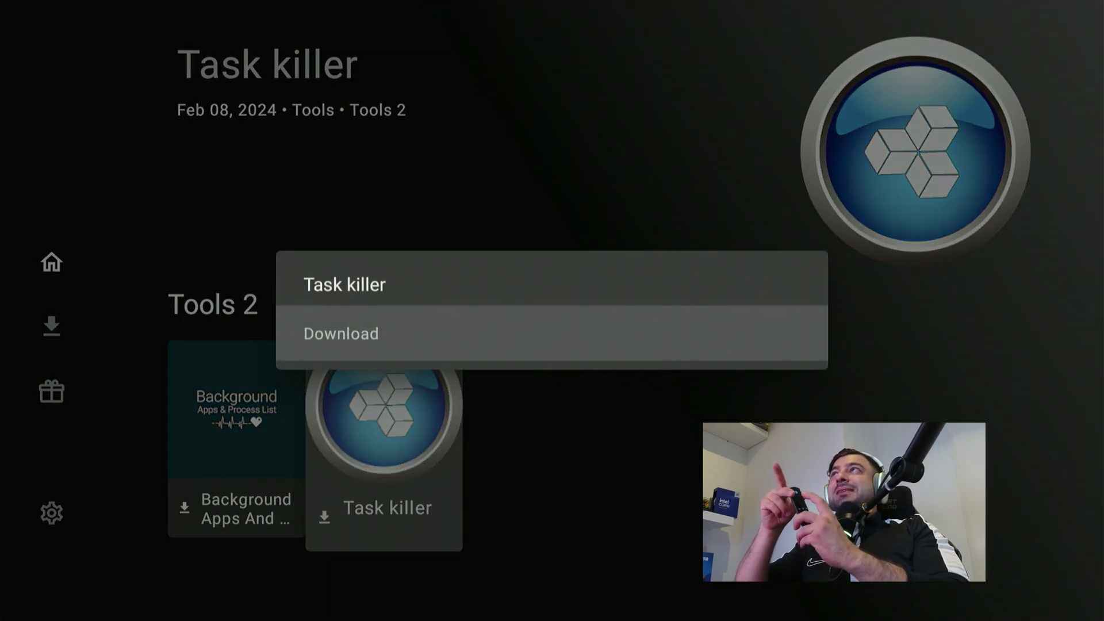
{"action": "key", "text": "Return"}
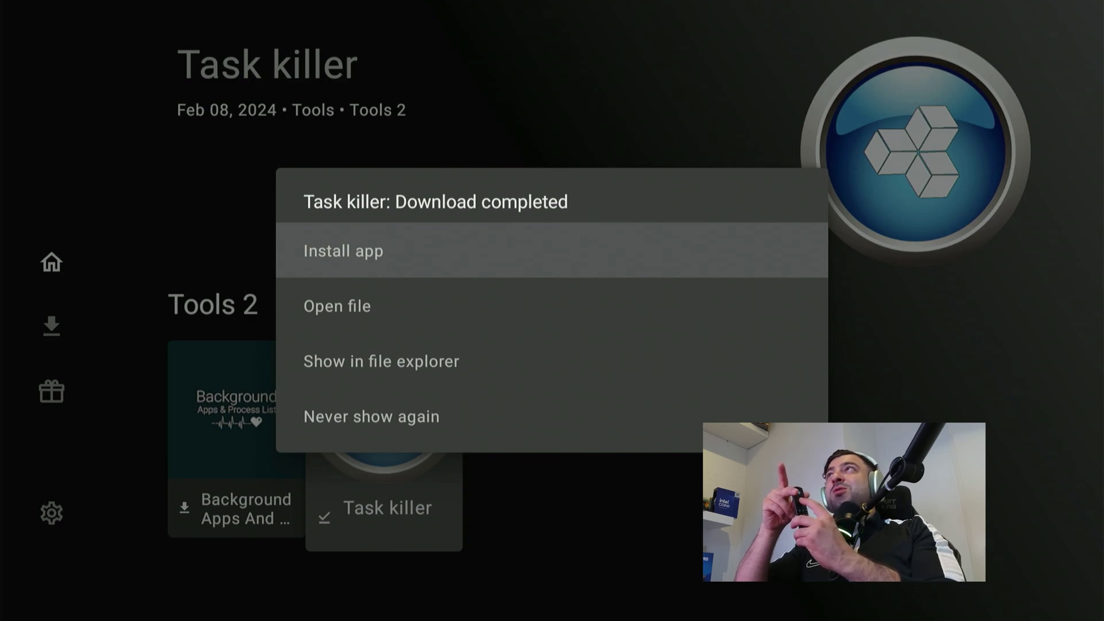
{"action": "key", "text": "Return"}
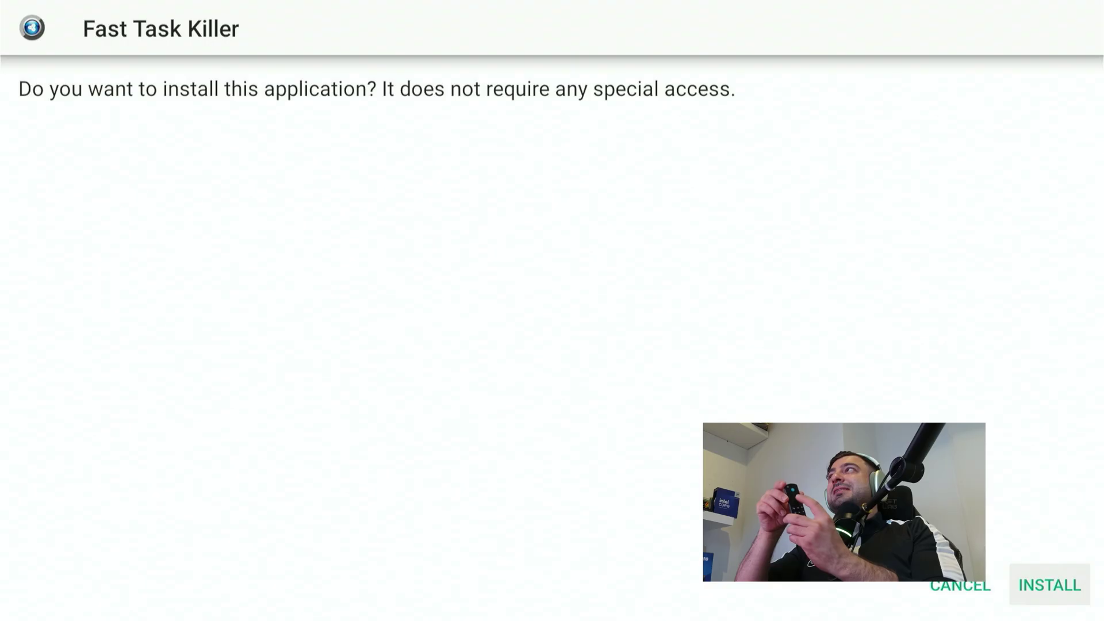
{"action": "key", "text": "Return"}
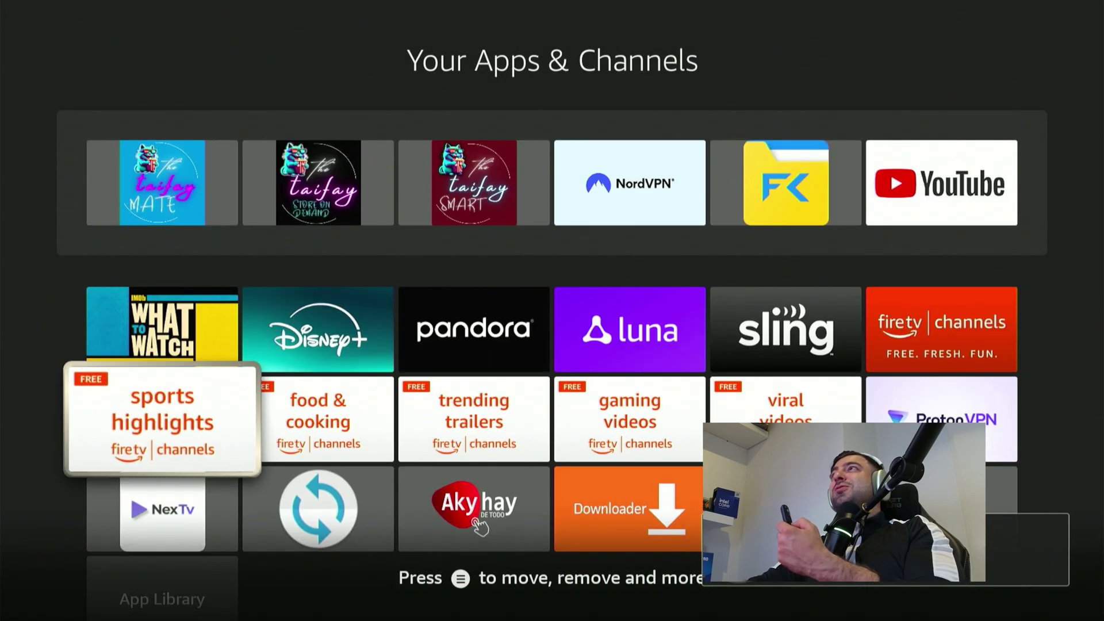
{"action": "key", "text": "Down"}
Launch Task killer from Your Apps & Channels, freeing memory from 486MB to 482MB
{"action": "key", "text": "Right"}
{"action": "key", "text": "Right"}
{"action": "key", "text": "Right"}
{"action": "key", "text": "Right"}
{"action": "key", "text": "Right"}
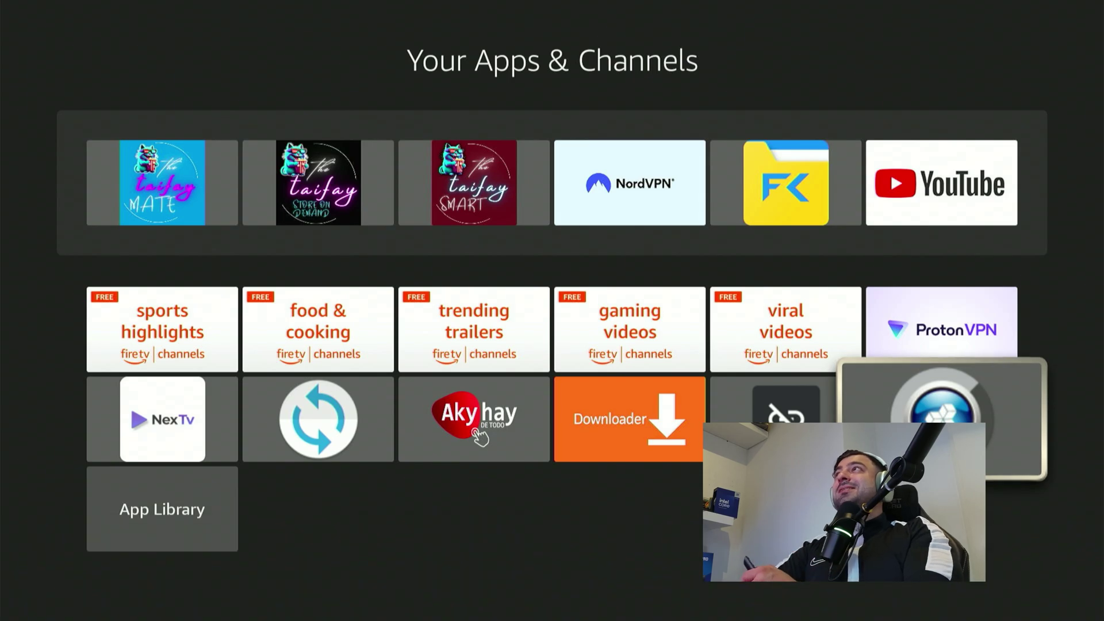
{"action": "key", "text": "Return"}
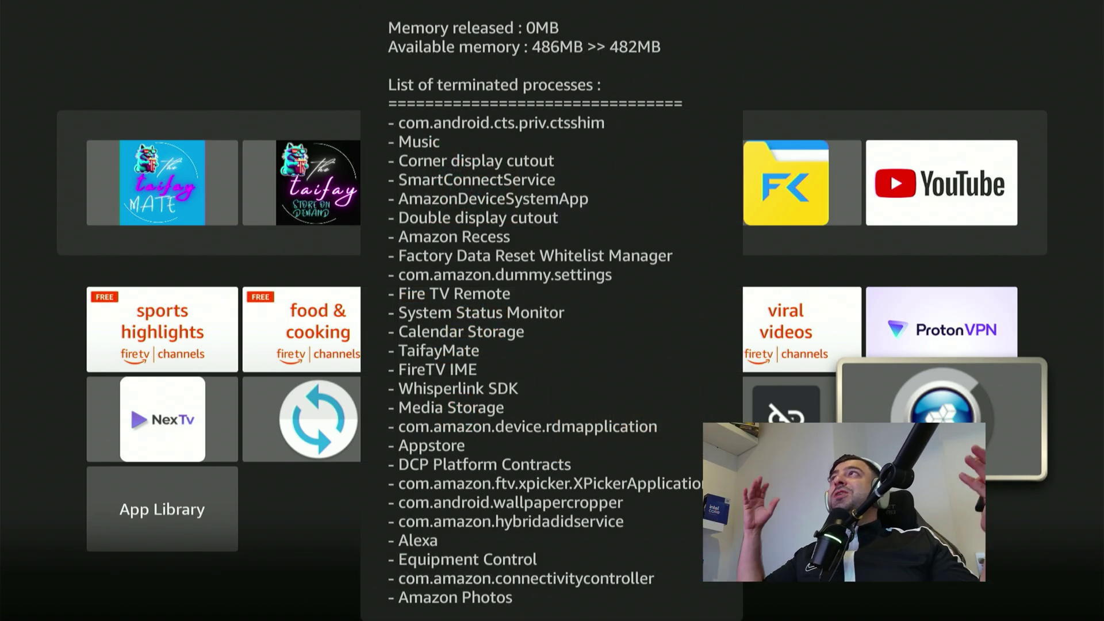